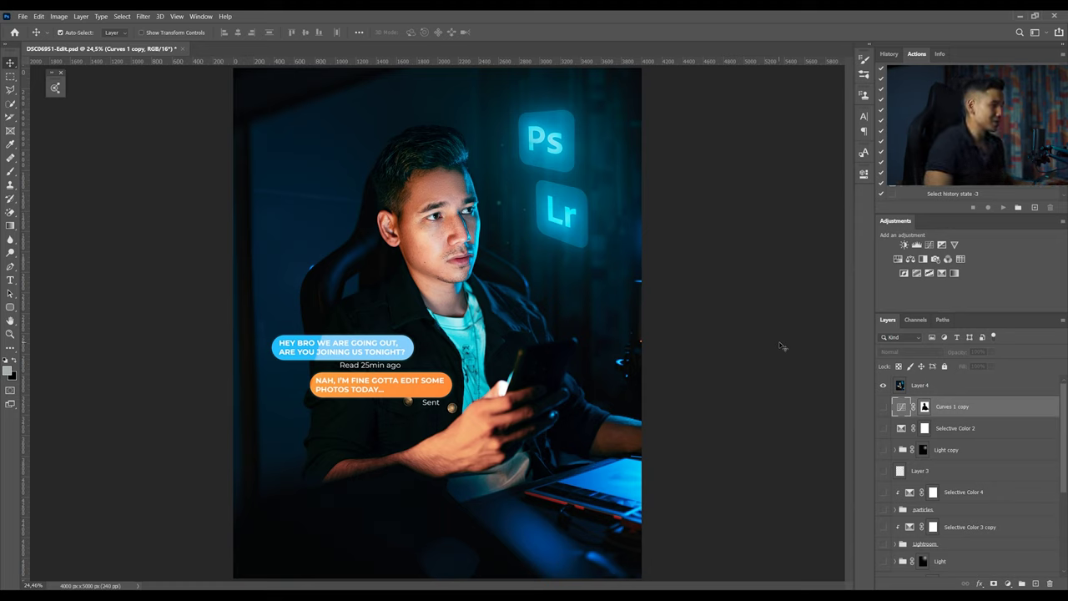
# Hide Layer 4, toggling it once to compare, and scroll through the layer list
pyautogui.click(882, 385)
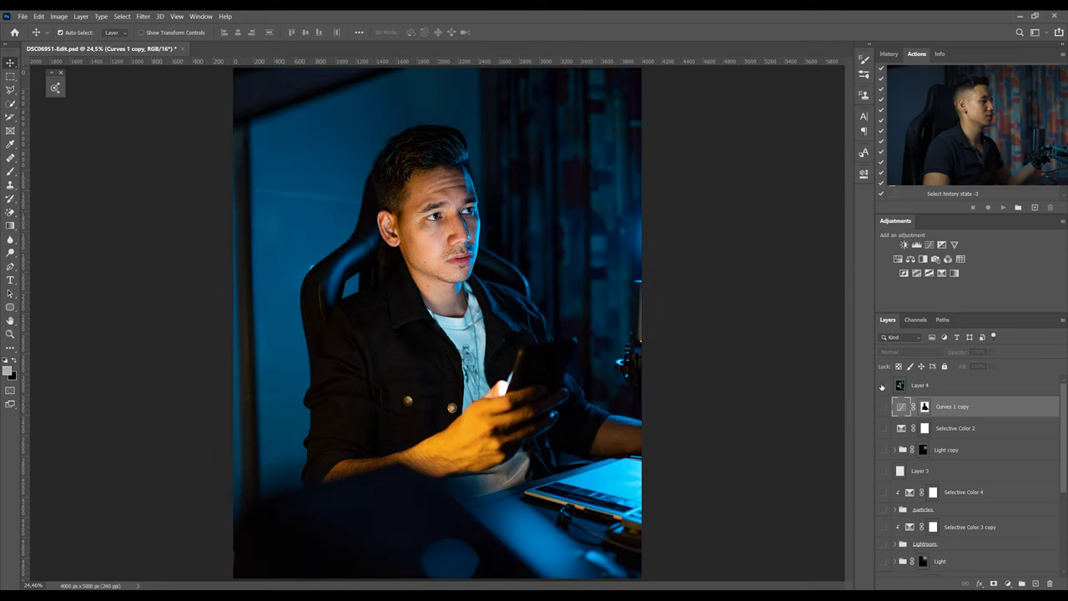
pyautogui.click(881, 385)
pyautogui.click(881, 385)
pyautogui.scroll(-3, 920, 482)
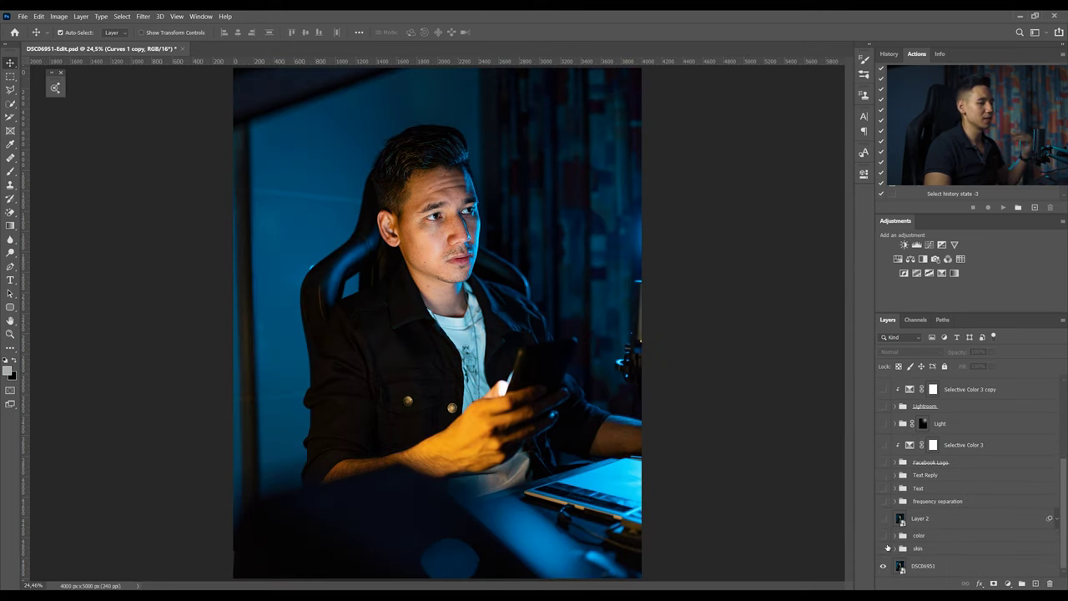
pyautogui.scroll(3, 931, 539)
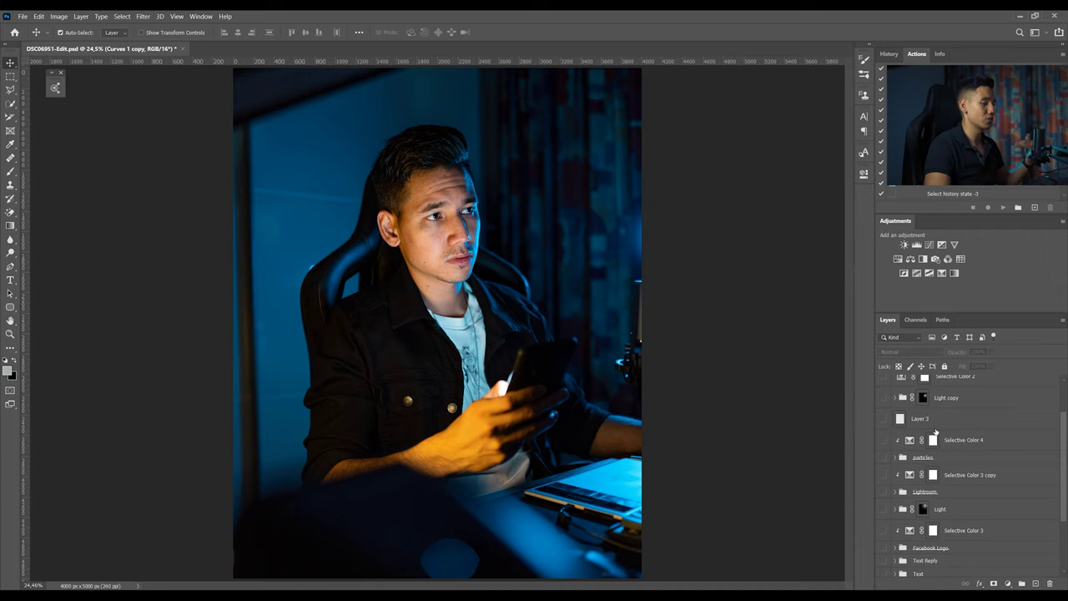
pyautogui.scroll(-2, 934, 430)
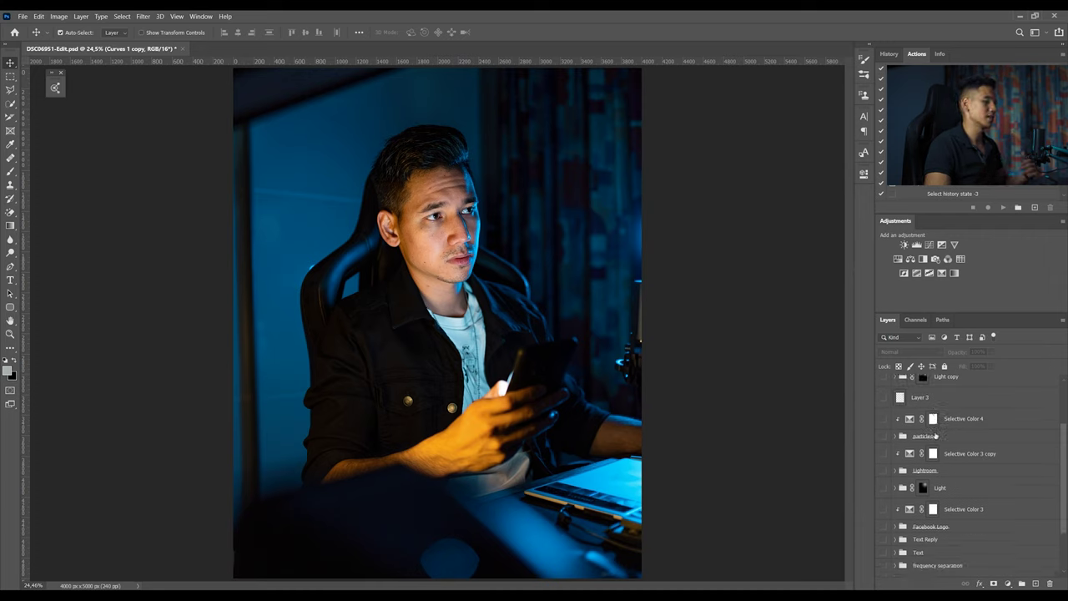
pyautogui.scroll(-1, 952, 519)
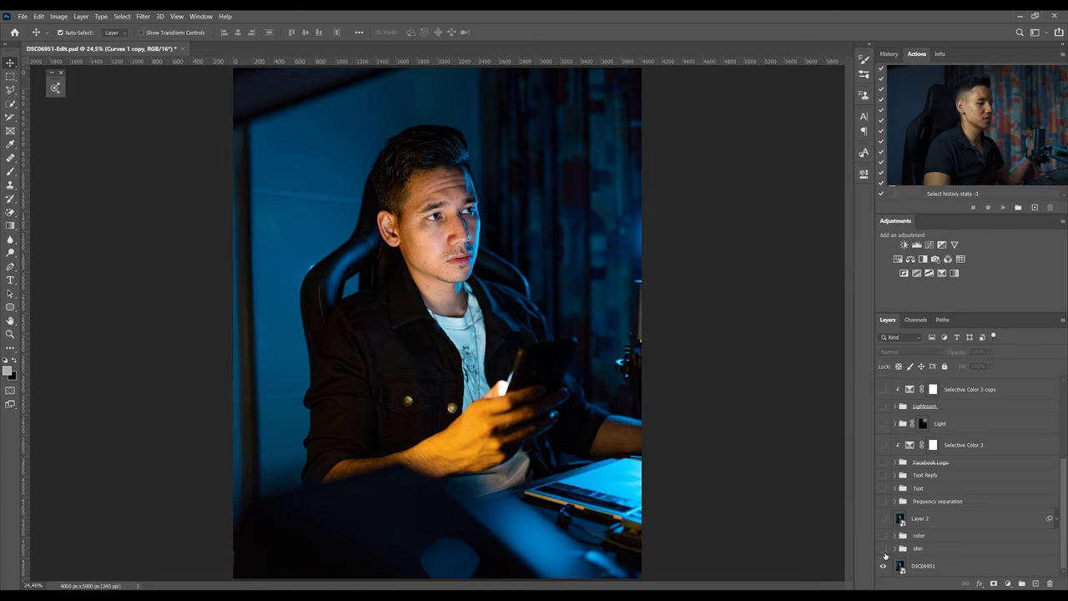
# Turn the skin group on, expand it, and inspect its Local Dodge, dodge and Local Burn masks
pyautogui.click(883, 549)
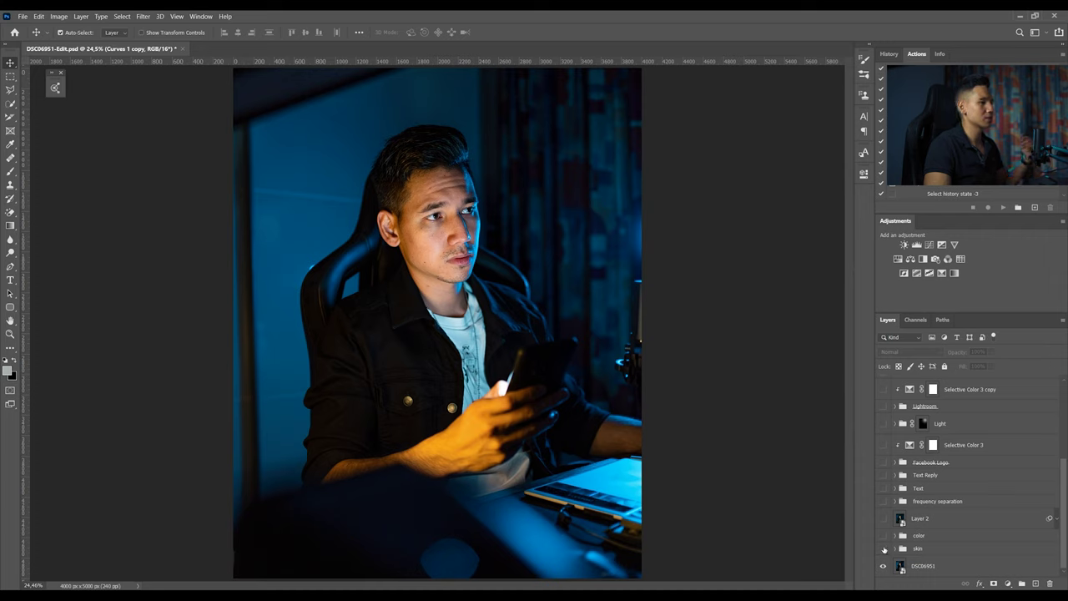
pyautogui.click(895, 548)
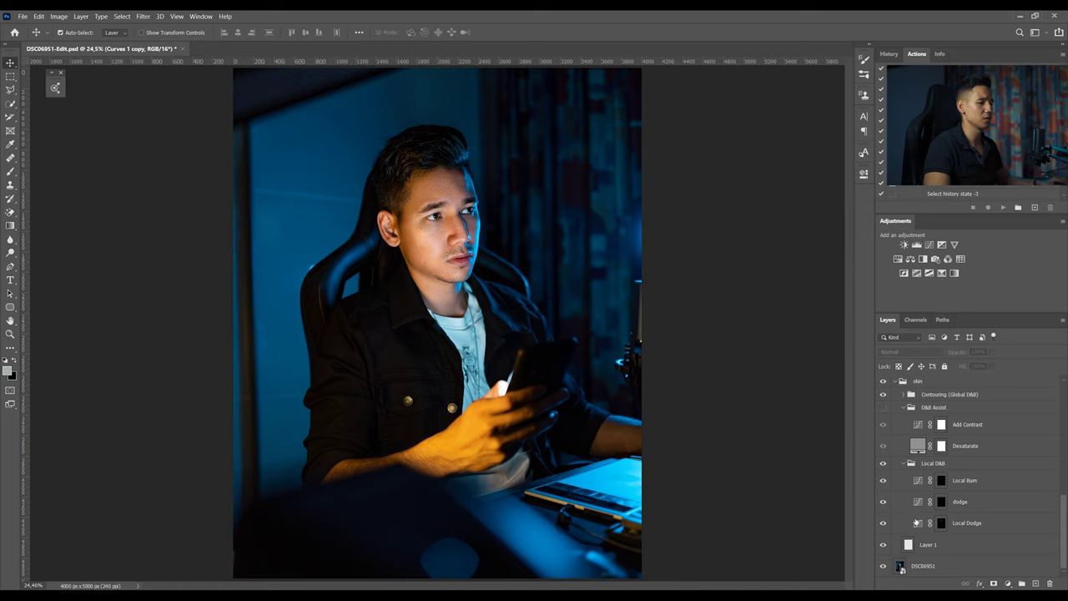
pyautogui.click(907, 515)
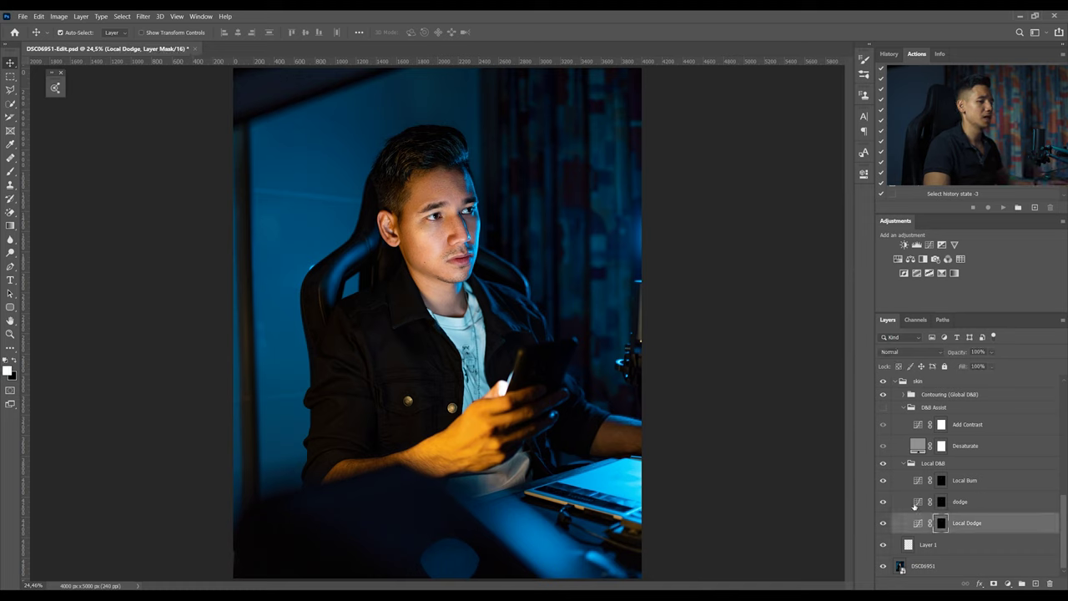
pyautogui.click(916, 502)
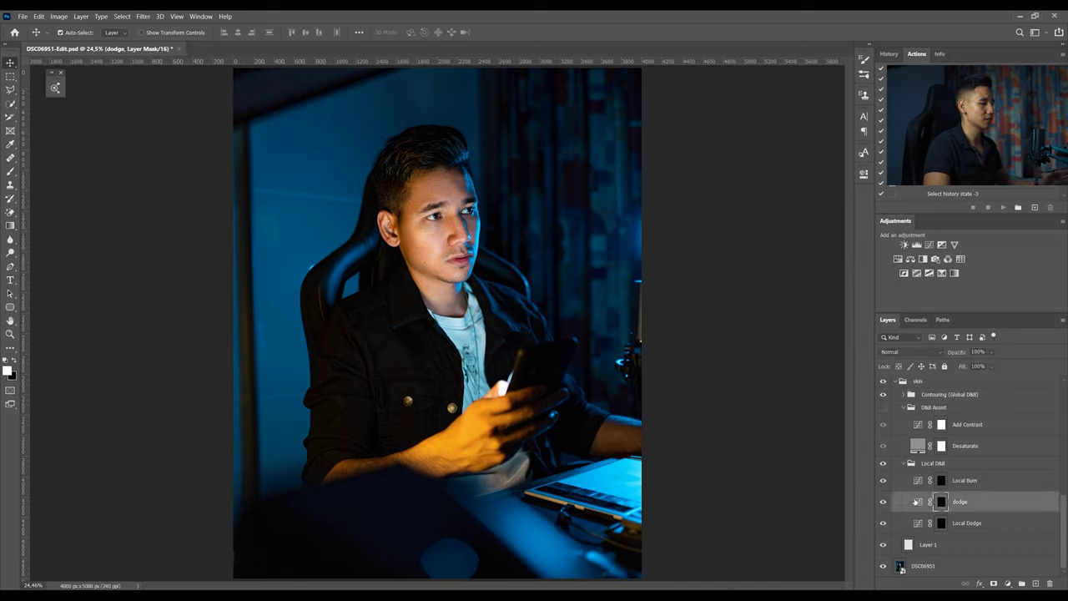
pyautogui.click(955, 488)
pyautogui.click(961, 524)
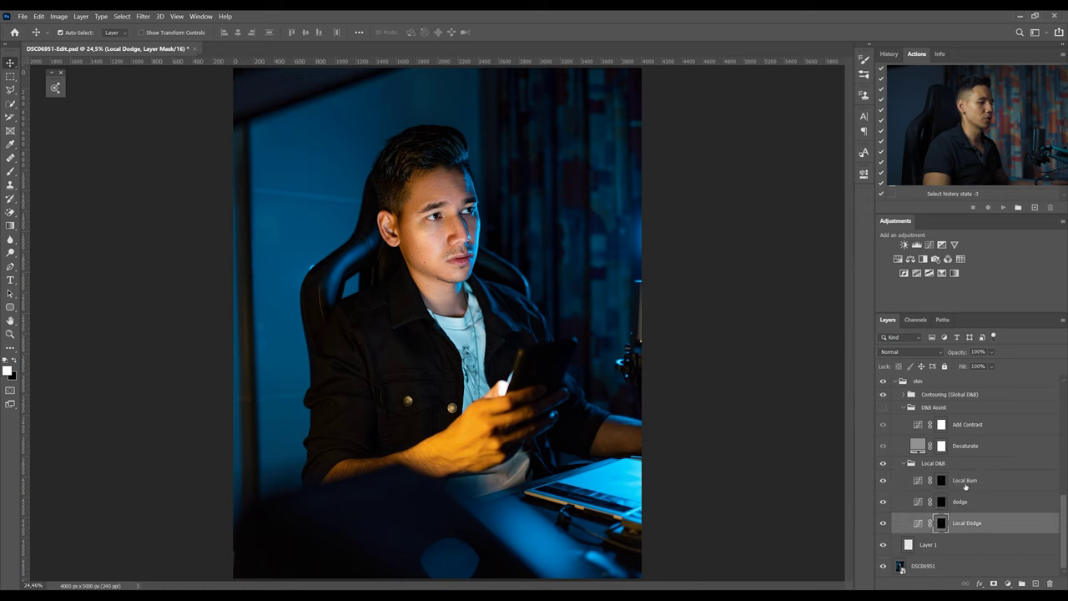
pyautogui.click(965, 484)
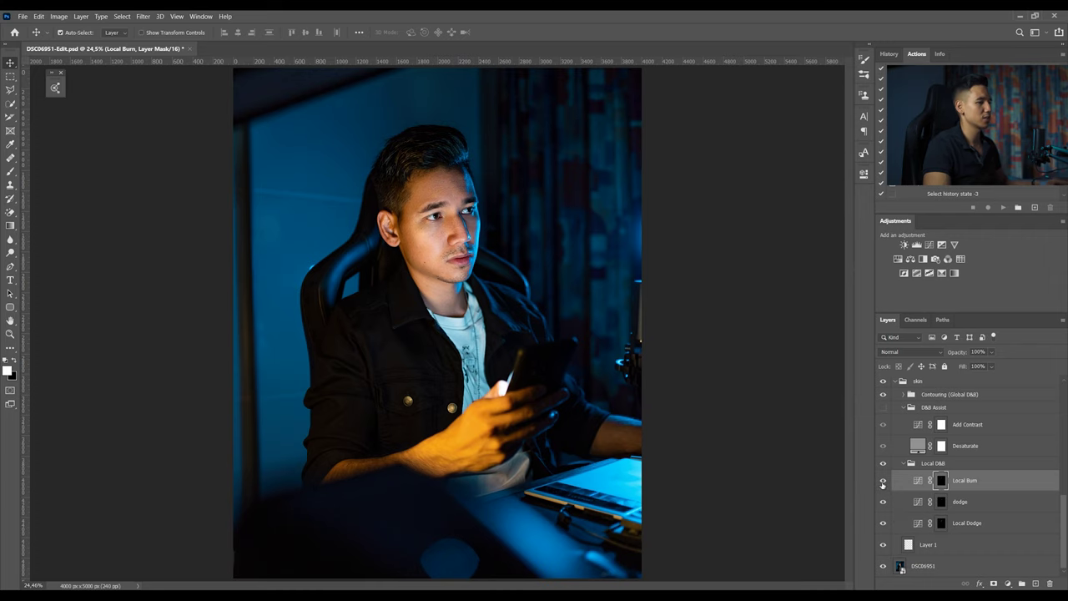
pyautogui.scroll(2, 492, 235)
pyautogui.click(916, 522)
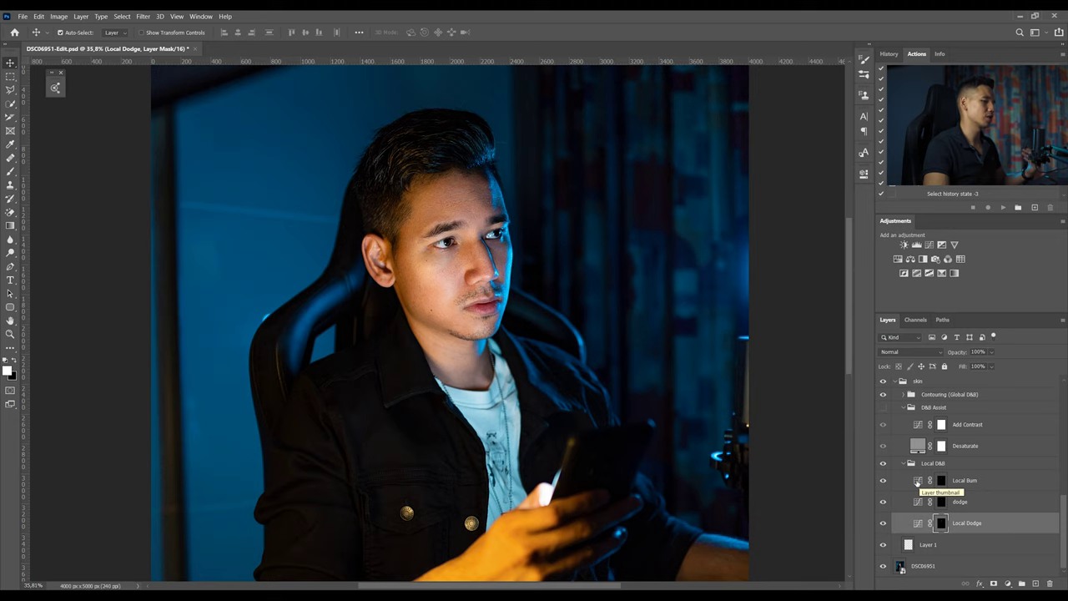
pyautogui.click(917, 480)
# Compare the face with and without the dodge and Contouring layers, then collapse D&B Assist
pyautogui.click(883, 503)
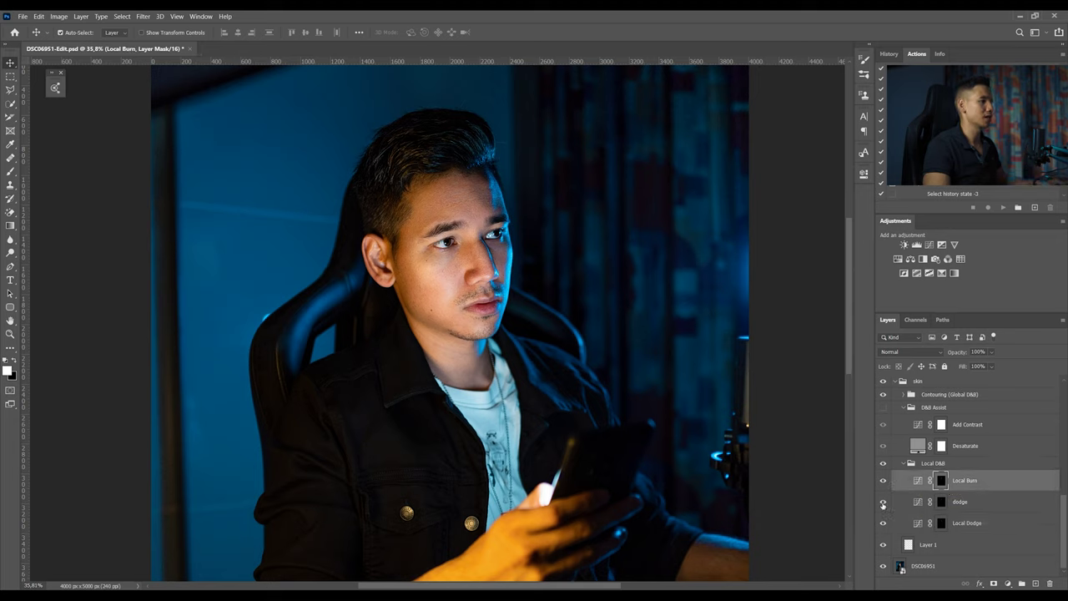
pyautogui.click(882, 502)
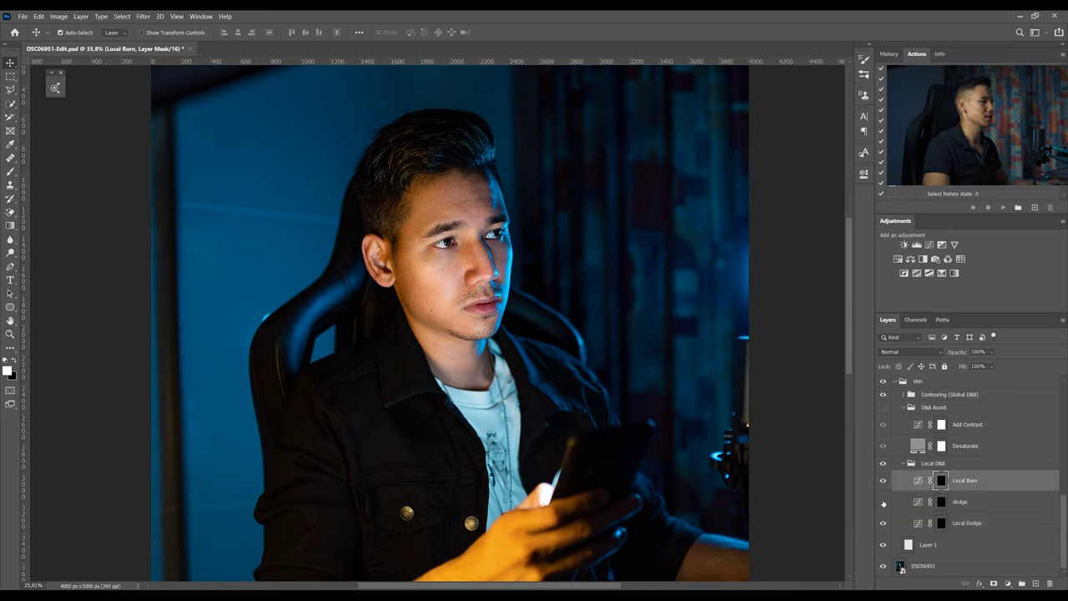
pyautogui.click(883, 502)
pyautogui.scroll(1, 886, 464)
pyautogui.click(882, 415)
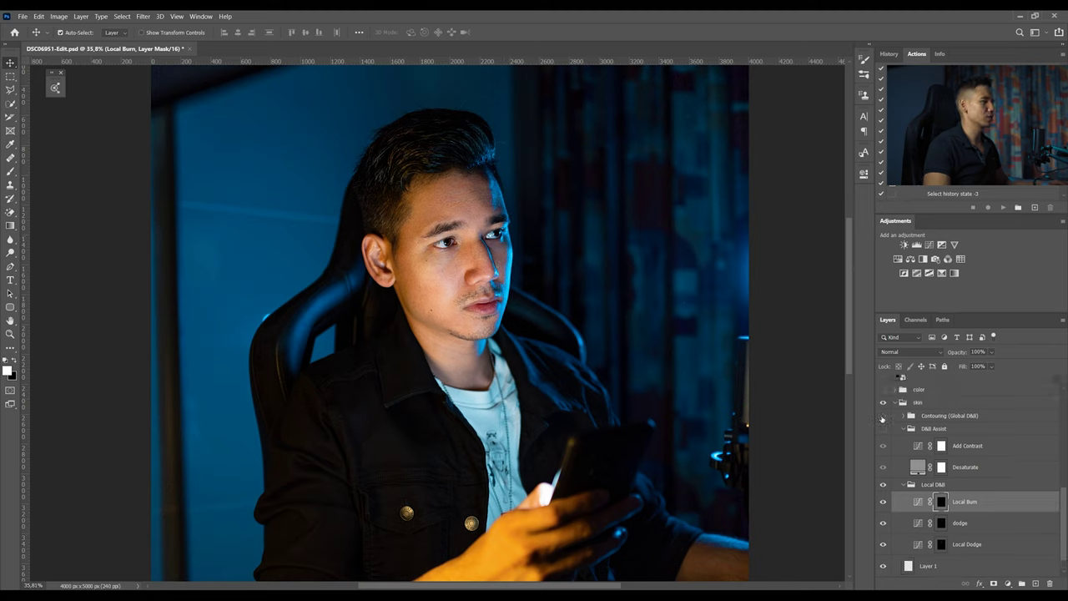
pyautogui.click(883, 416)
pyautogui.click(882, 416)
pyautogui.click(882, 416)
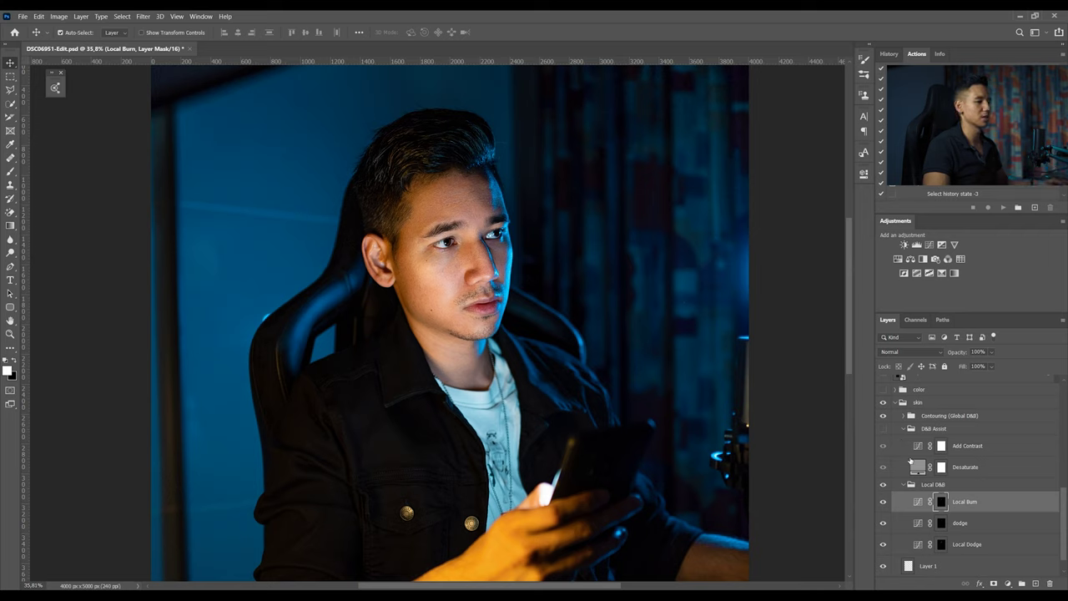
pyautogui.click(903, 429)
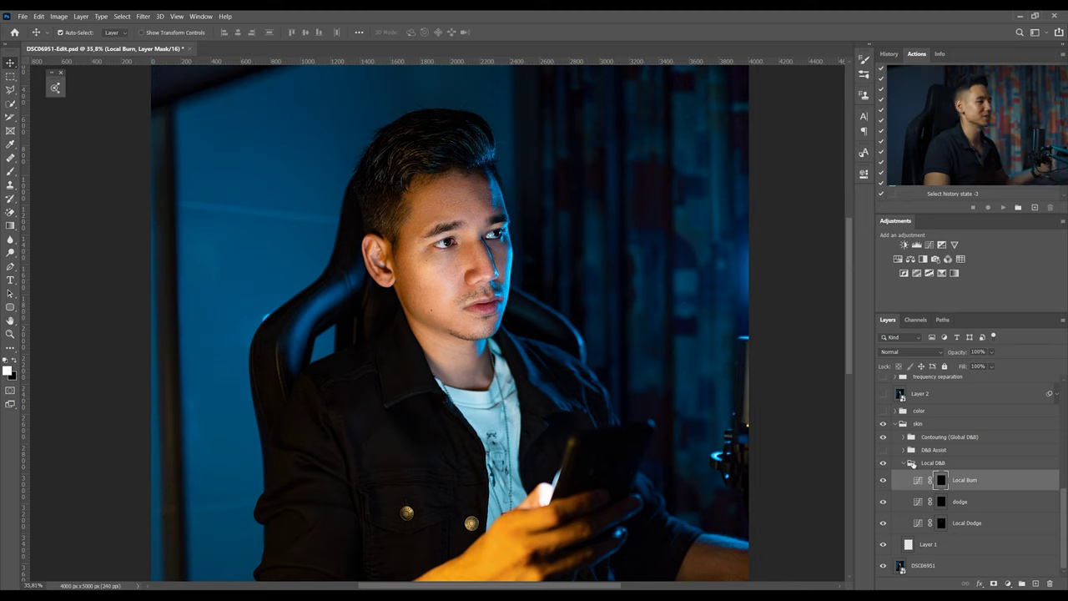
# Collapse the Local D&B and skin groups, compare skin retouching off/on, and fit the photo
pyautogui.click(903, 462)
pyautogui.click(894, 424)
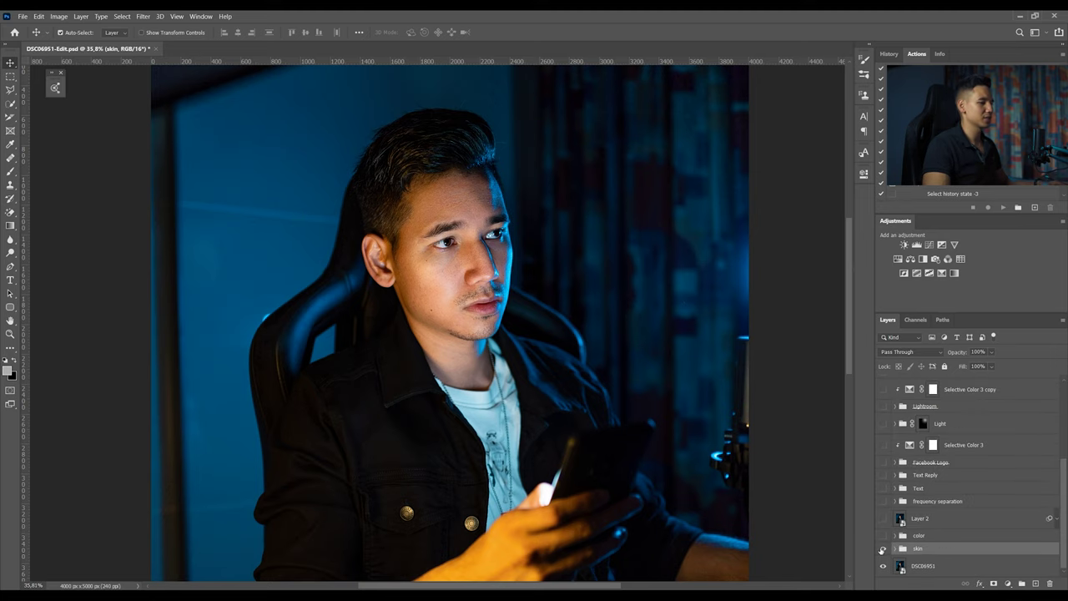
pyautogui.click(881, 551)
pyautogui.click(881, 551)
pyautogui.click(918, 535)
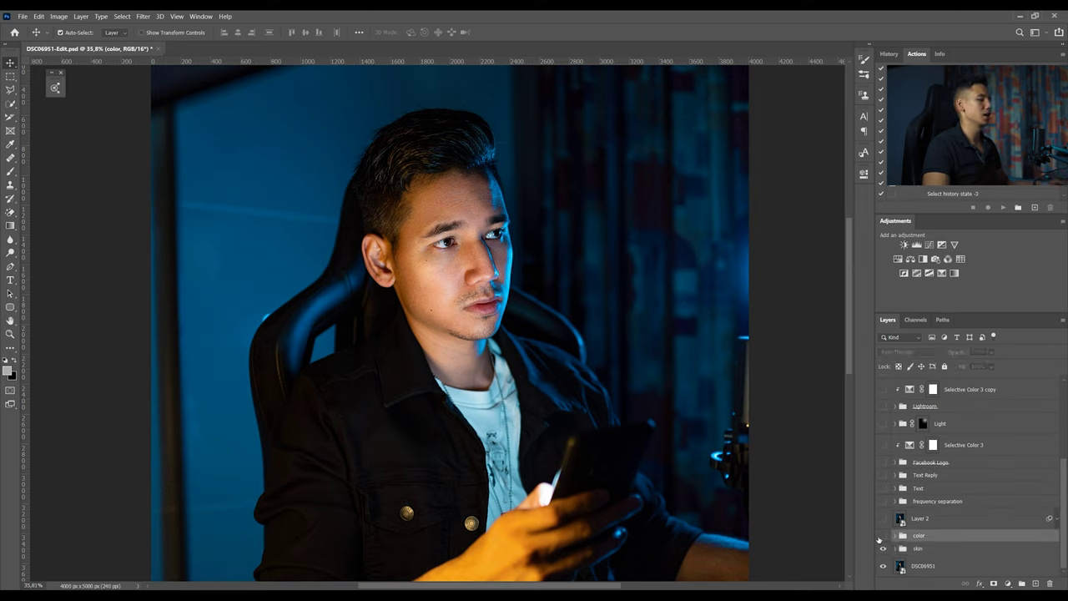
pyautogui.hotkey('ctrl', '0')
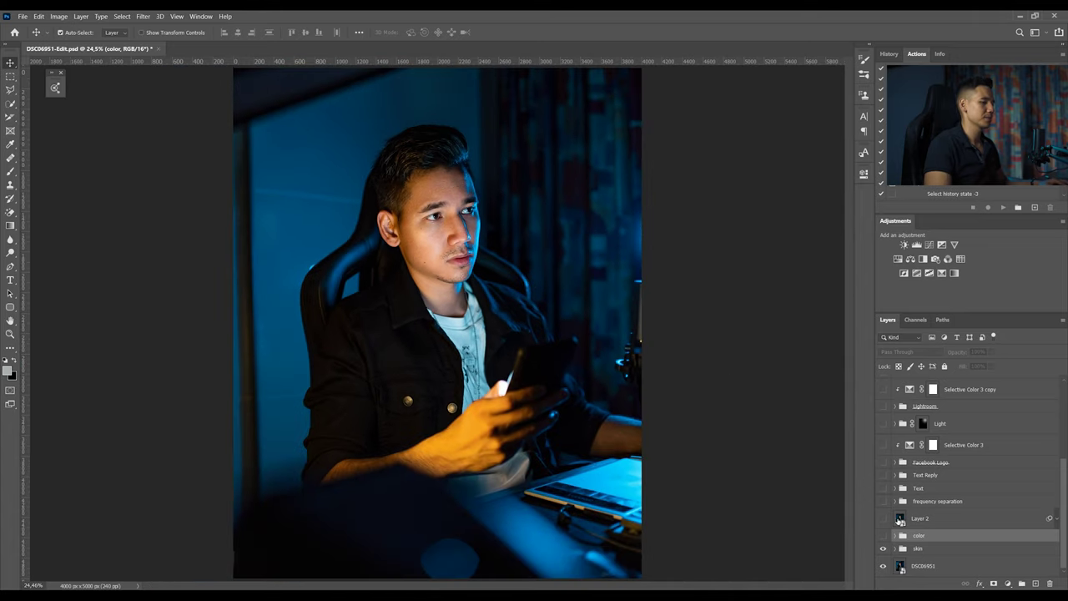
# Expand the color and Tone & Color groups and compare the teal grade off and on
pyautogui.click(895, 536)
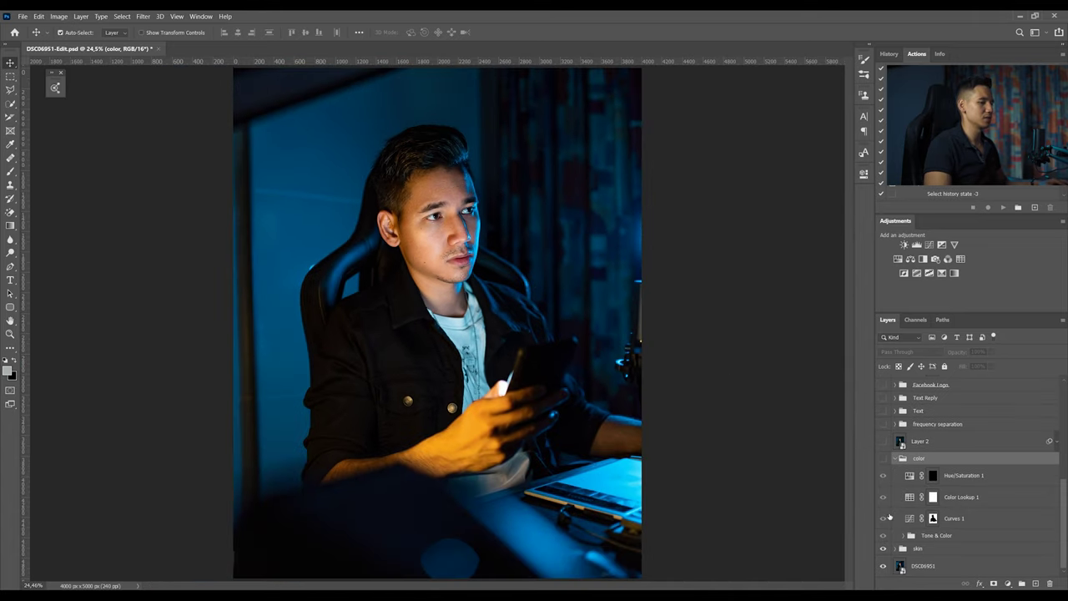
pyautogui.click(905, 535)
pyautogui.click(883, 438)
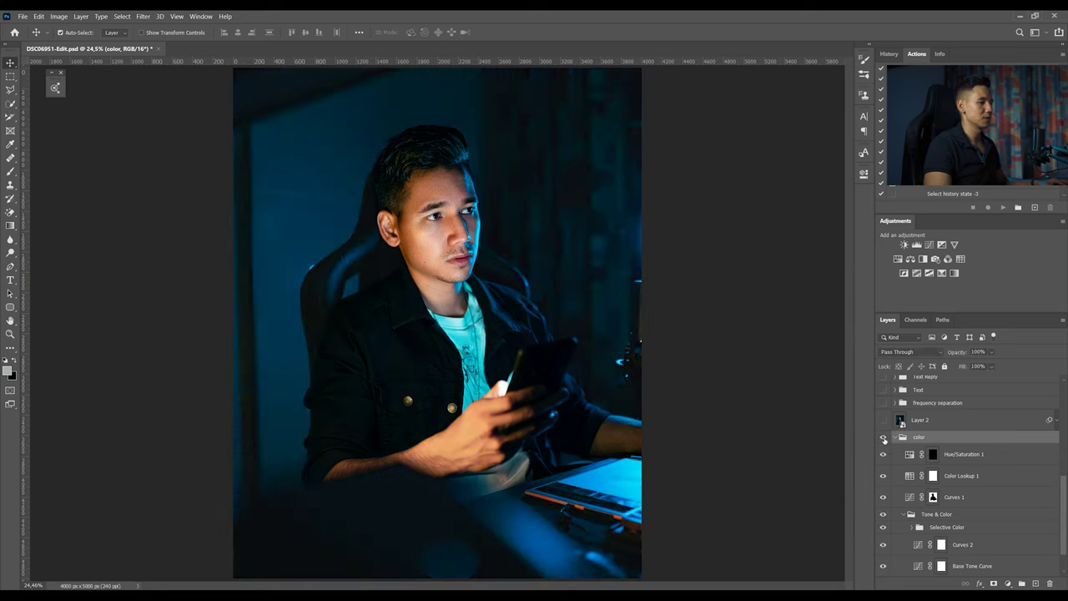
pyautogui.scroll(-1, 895, 420)
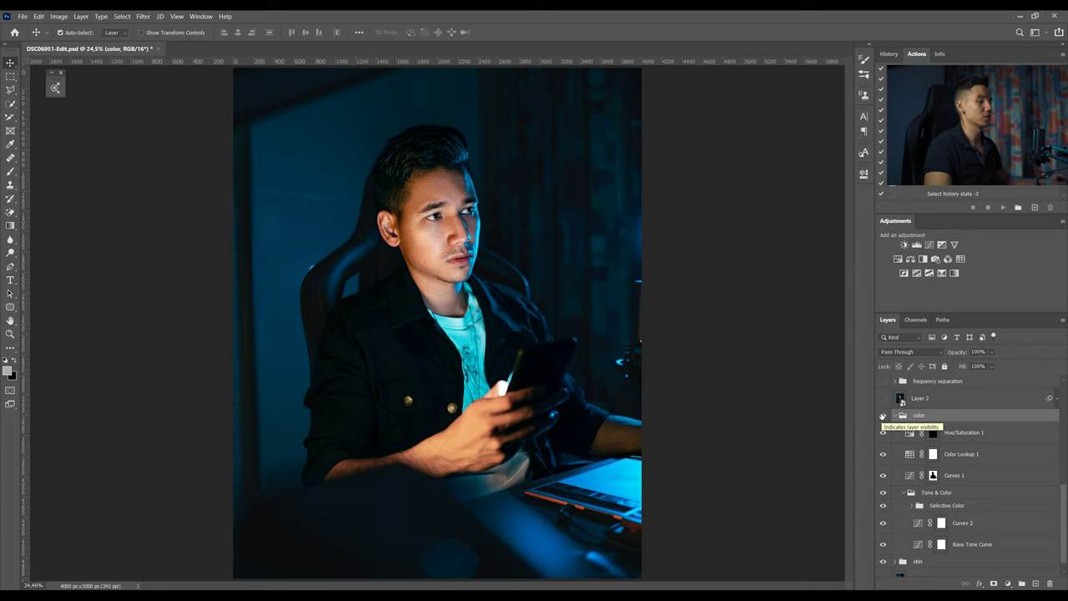
pyautogui.click(883, 414)
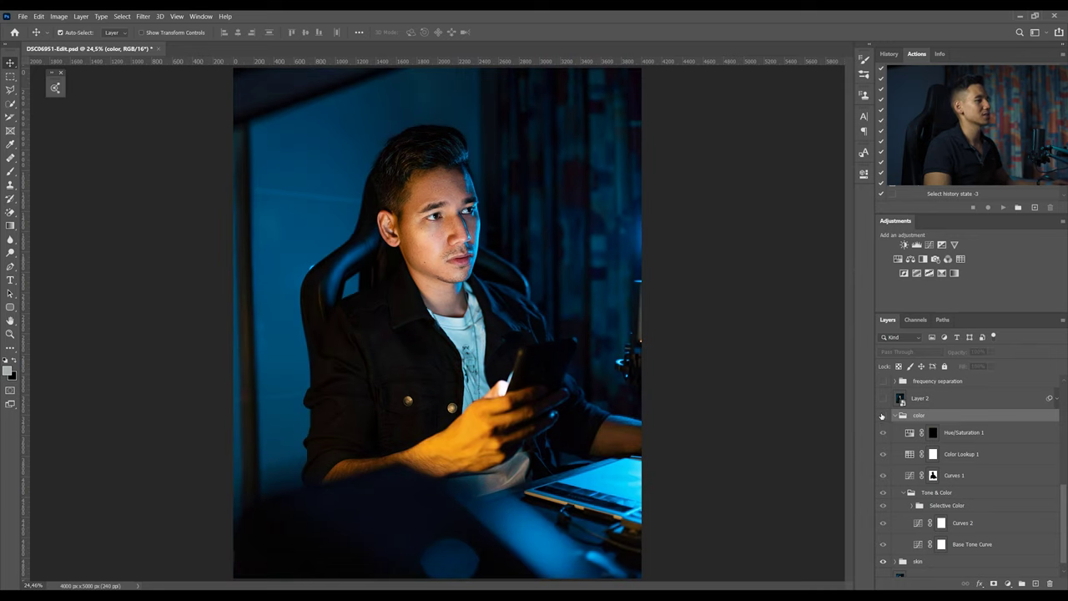
pyautogui.click(883, 415)
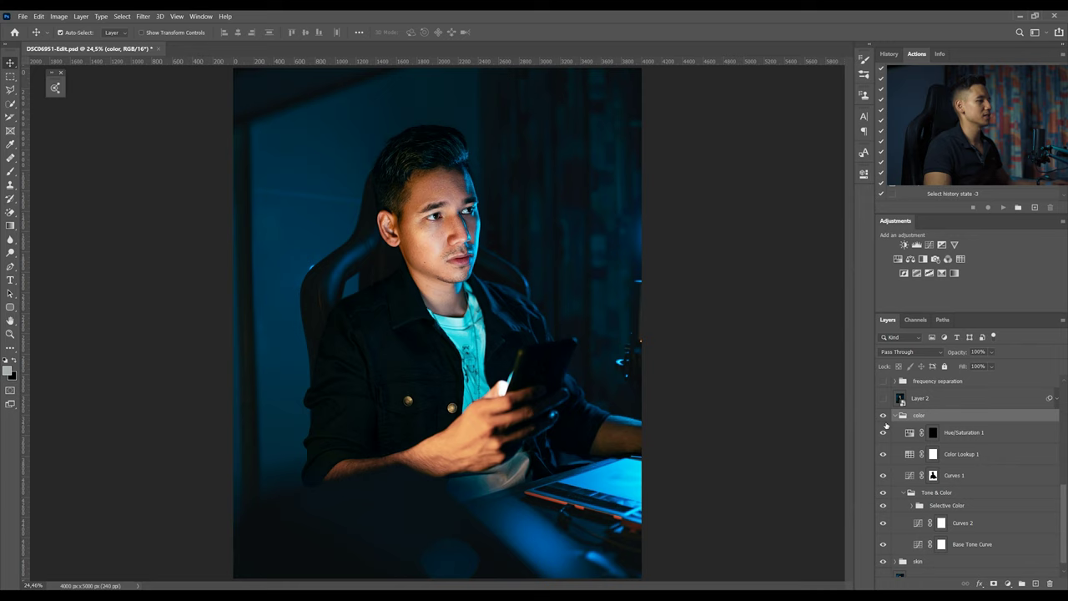
# Hide every color-group adjustment except Base Tone Curve and target that adjustment
pyautogui.moveTo(884, 434); pyautogui.dragTo(878, 531)
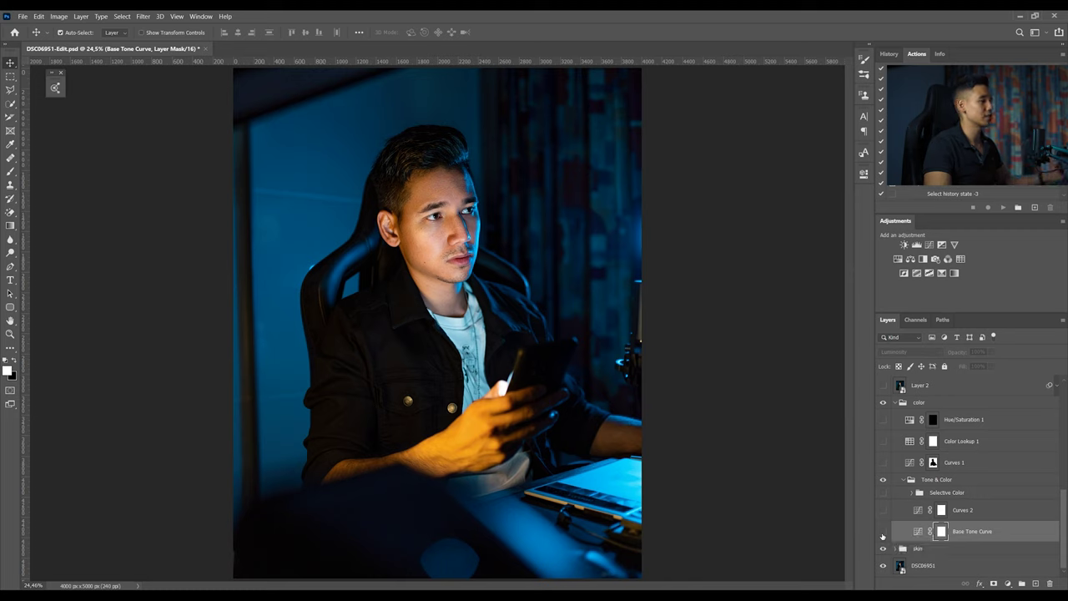
pyautogui.click(883, 532)
pyautogui.click(917, 531)
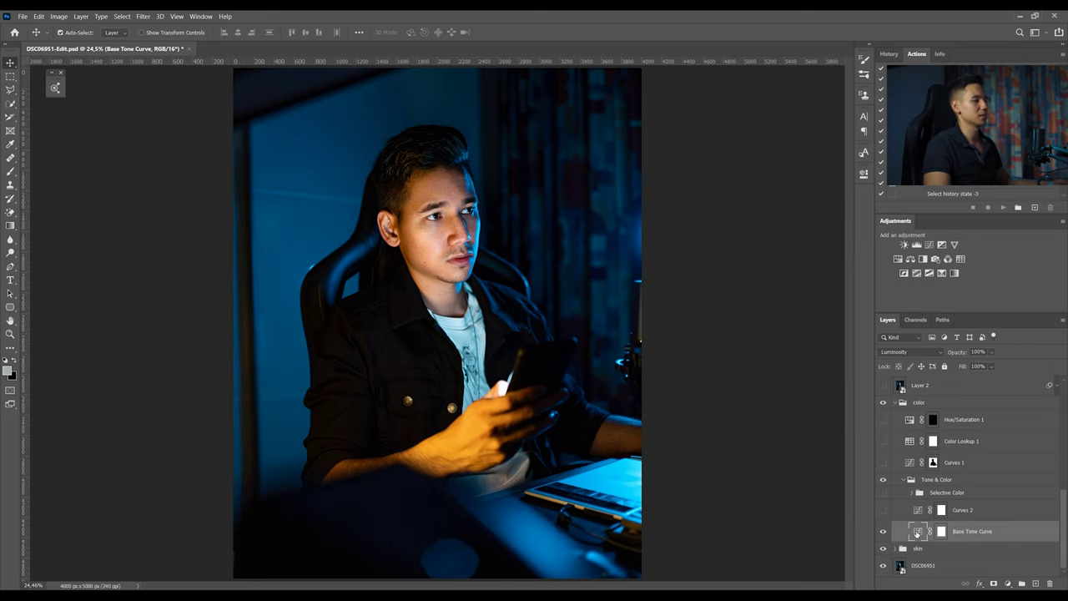
# Enable Curves 2 and nudge its Blue channel black point up for cooler shadows
pyautogui.doubleClick(917, 532)
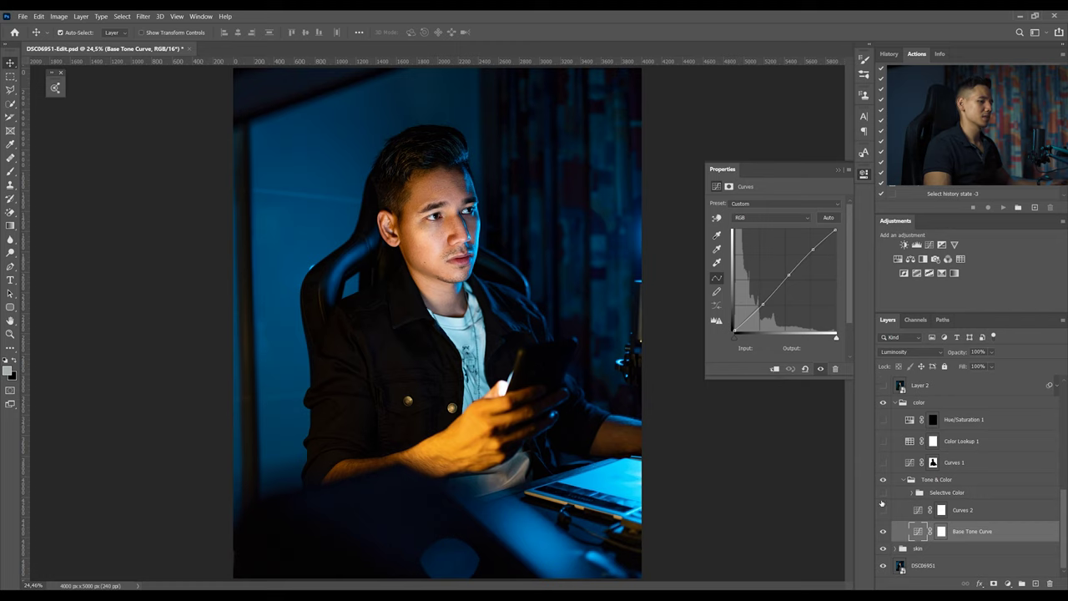
pyautogui.click(918, 511)
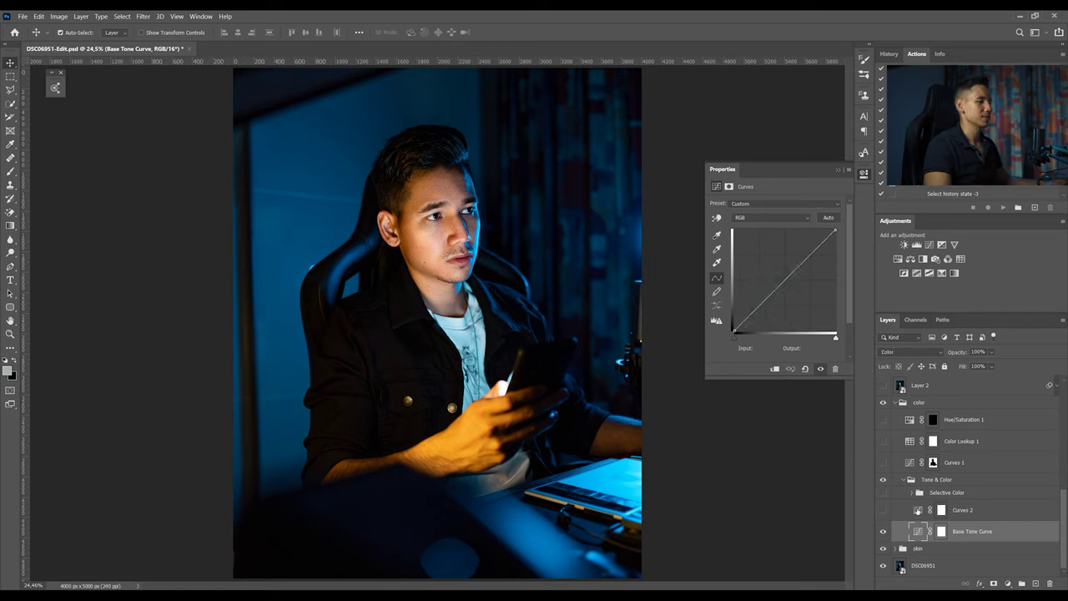
pyautogui.click(918, 510)
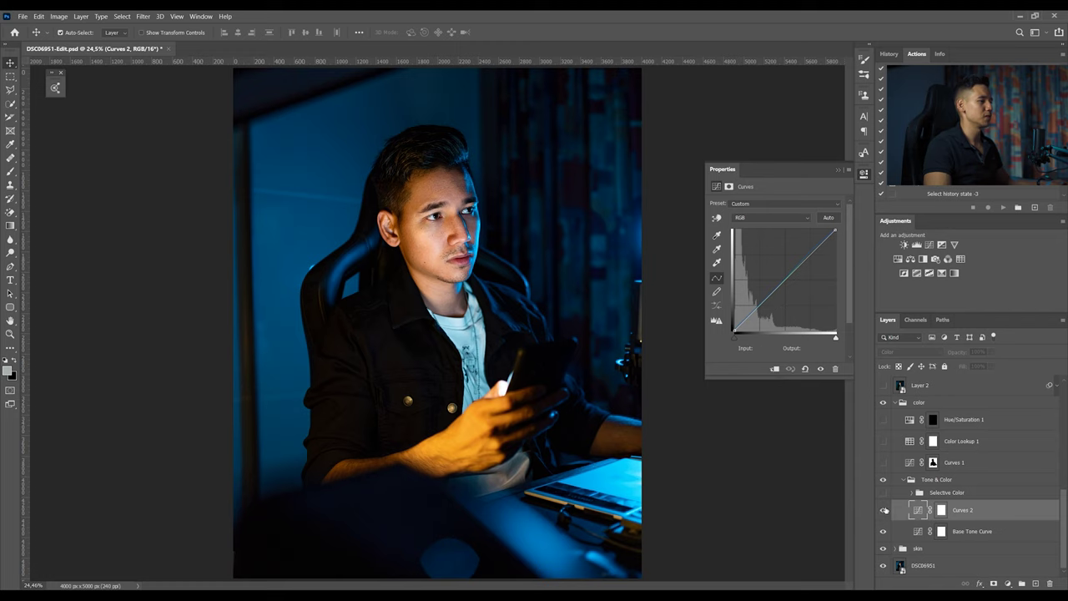
pyautogui.click(884, 510)
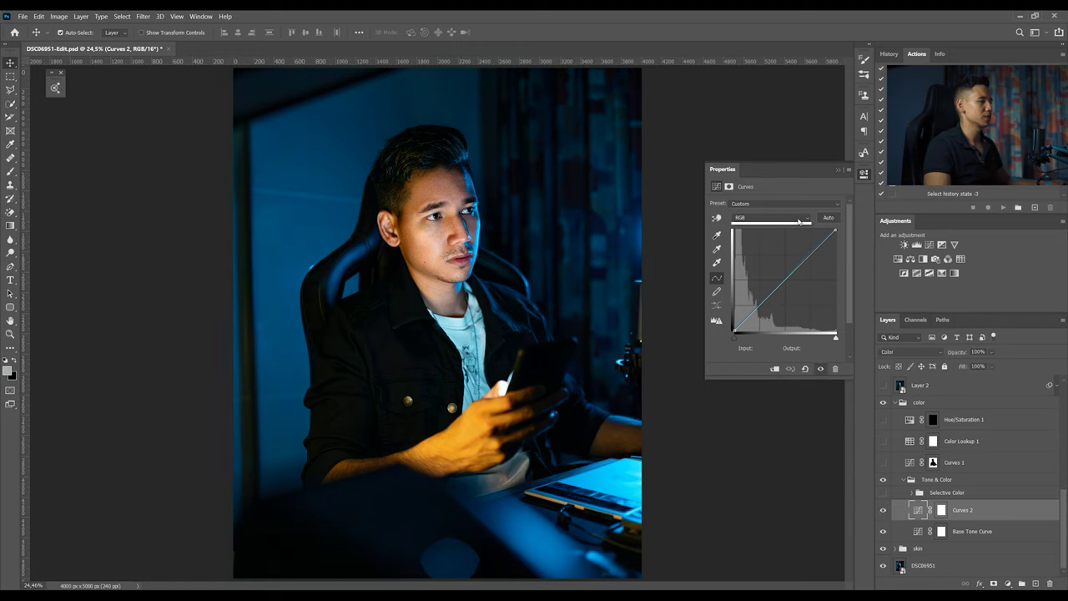
pyautogui.click(772, 217)
pyautogui.click(772, 259)
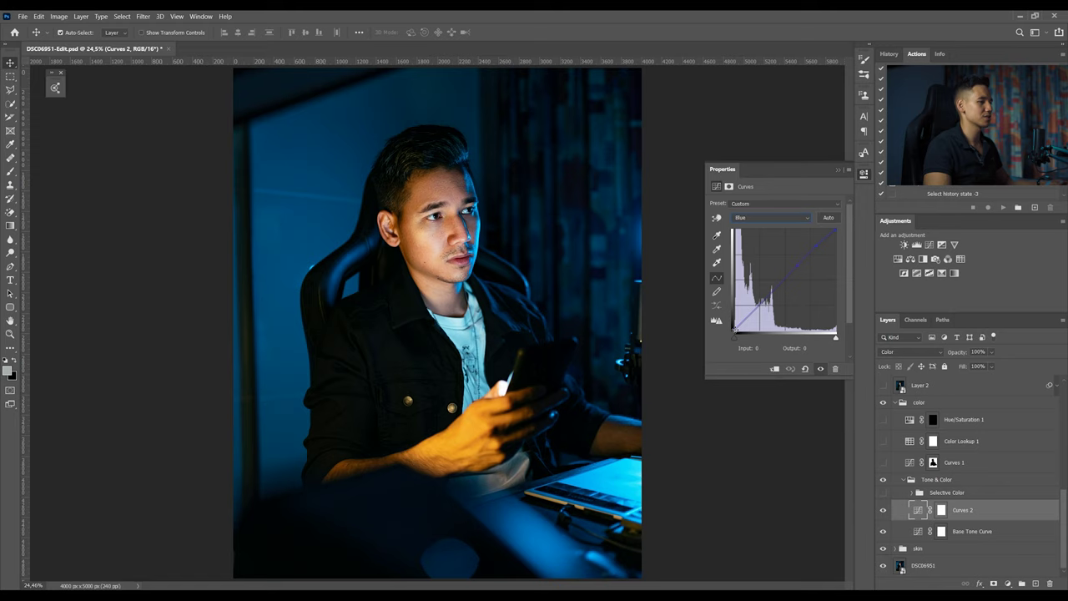
pyautogui.press('Up')
pyautogui.press('Up')
pyautogui.press('Up')
pyautogui.press('Up')
pyautogui.press('Up')
pyautogui.press('Up')
pyautogui.press('Up')
pyautogui.press('Up')
pyautogui.press('Up')
pyautogui.press('Up')
pyautogui.press('Up')
pyautogui.press('Up')
pyautogui.press('Up')
pyautogui.press('Up')
pyautogui.press('Up')
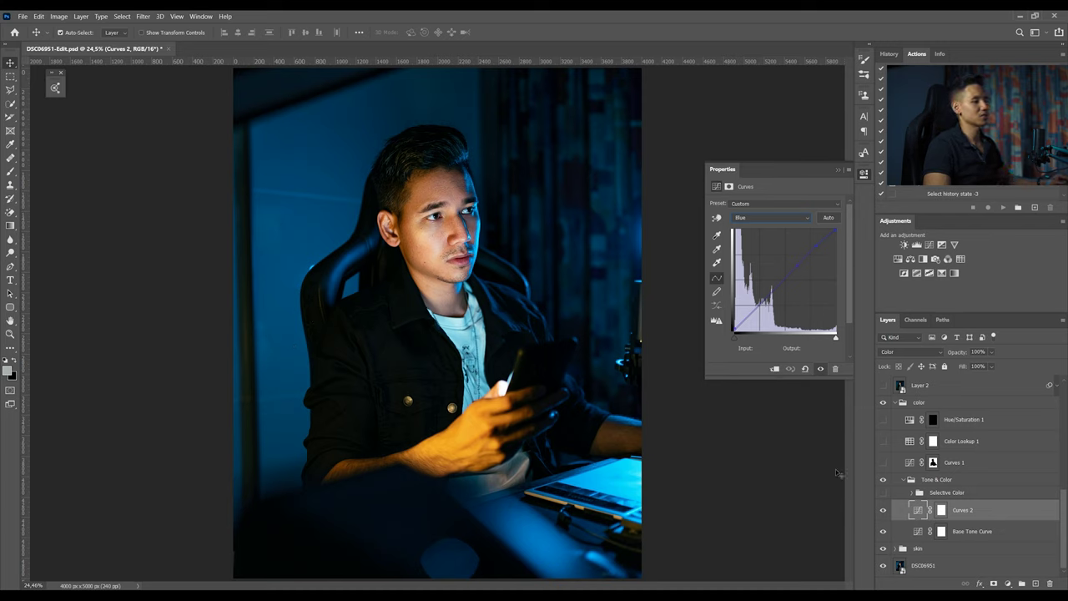
# Turn on the Selective Color group, hiding its four adjustments except Overall Selective Color
pyautogui.click(911, 493)
pyautogui.scroll(-1, 910, 458)
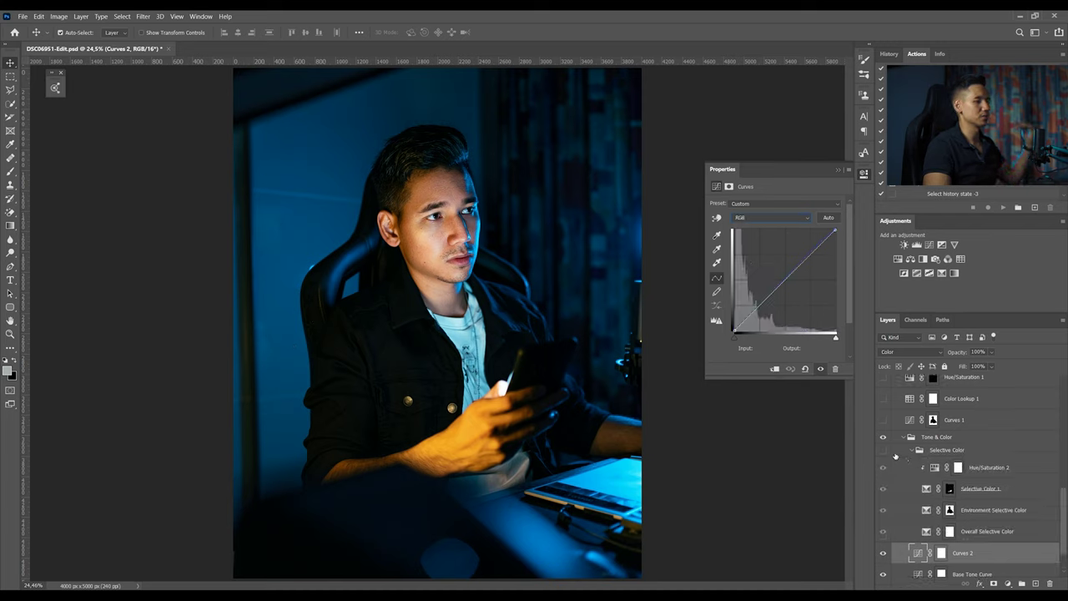
pyautogui.click(883, 450)
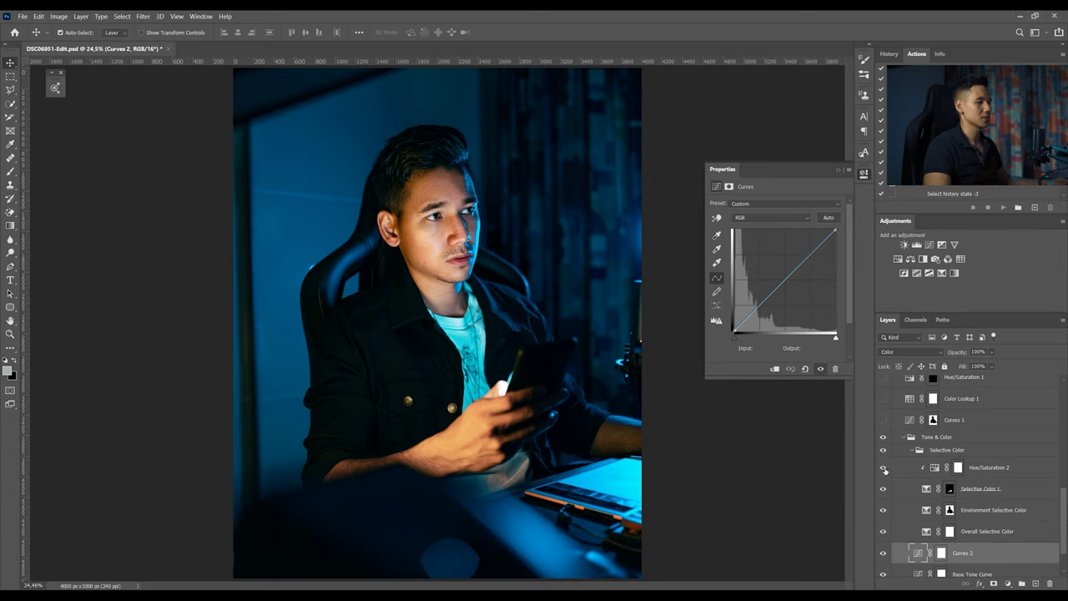
pyautogui.moveTo(883, 469); pyautogui.dragTo(880, 525)
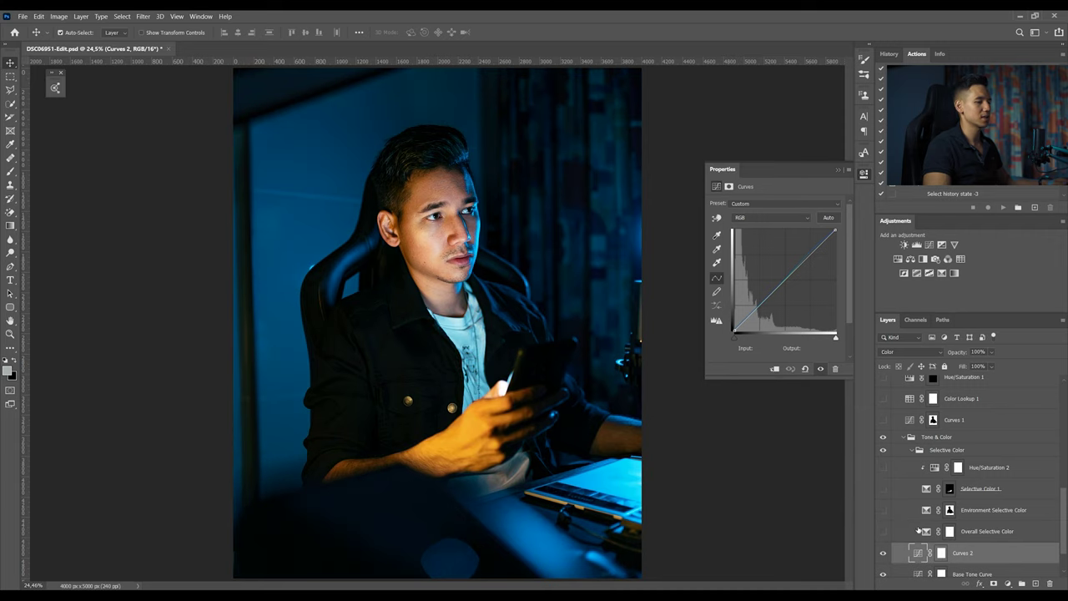
pyautogui.click(909, 531)
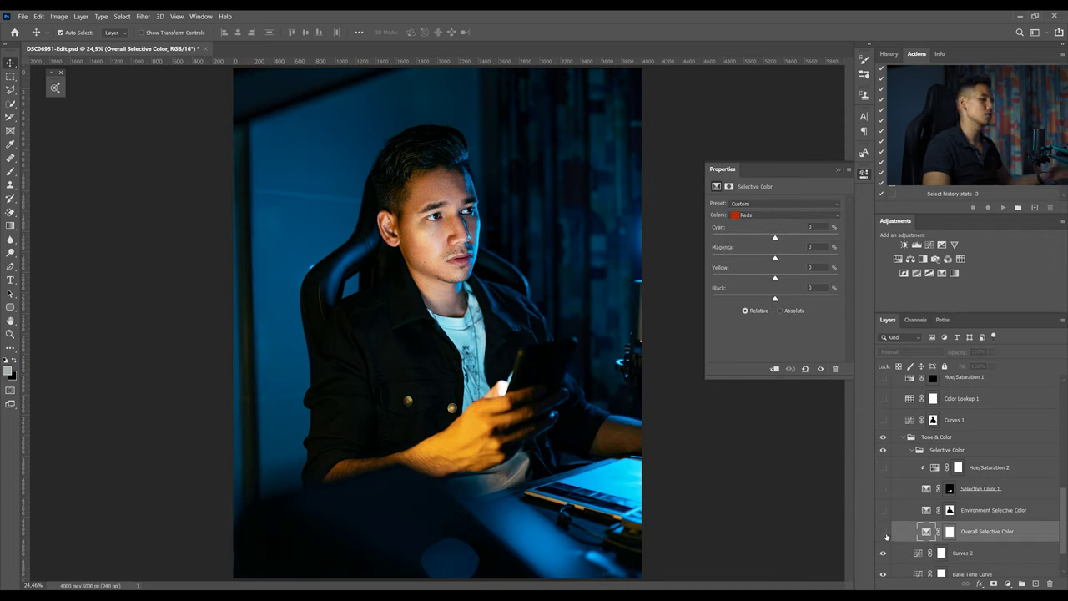
pyautogui.click(883, 531)
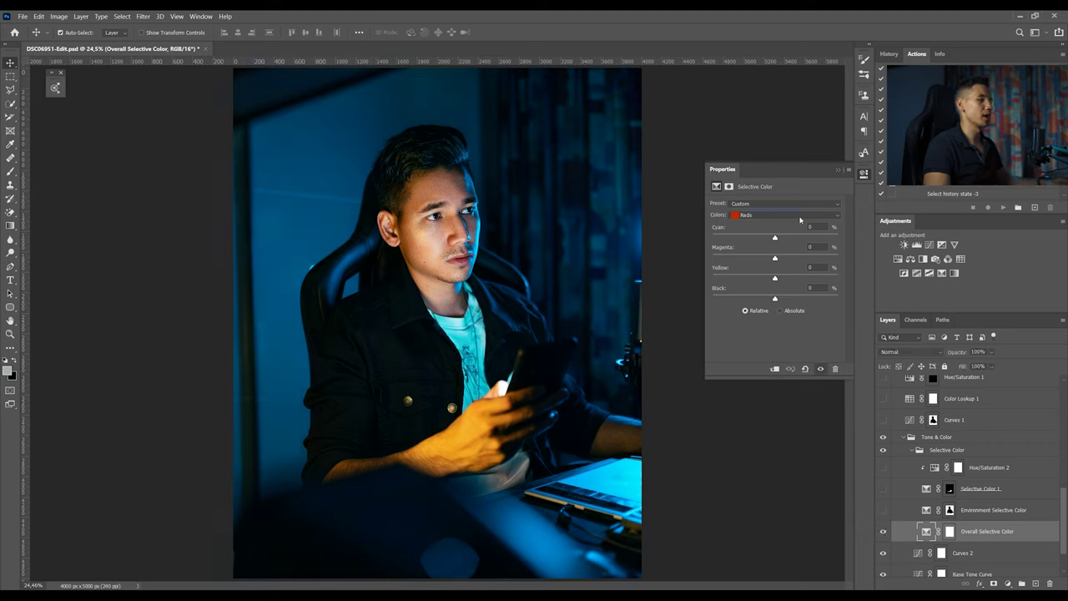
# Review Overall Selective Color's Cyans and Blues settings and compare the portrait with it on and off
pyautogui.click(745, 214)
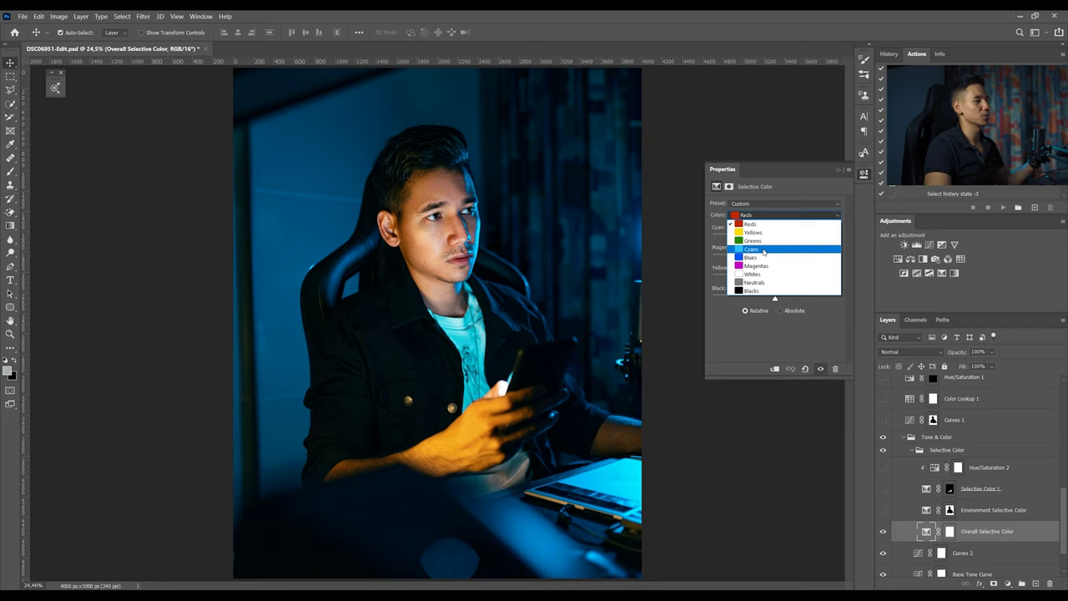
pyautogui.click(763, 251)
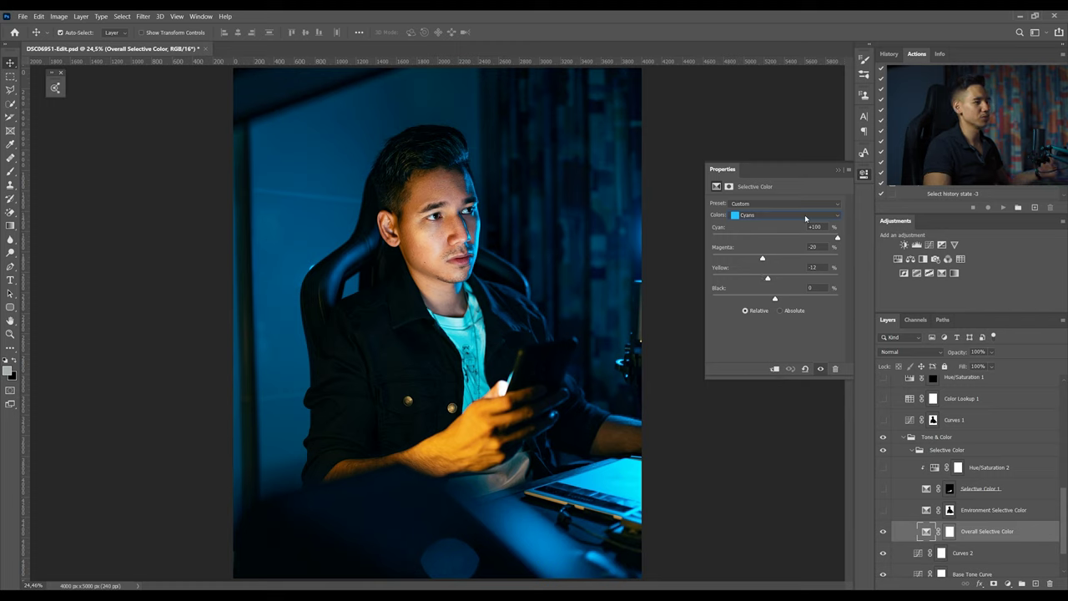
pyautogui.press('Down')
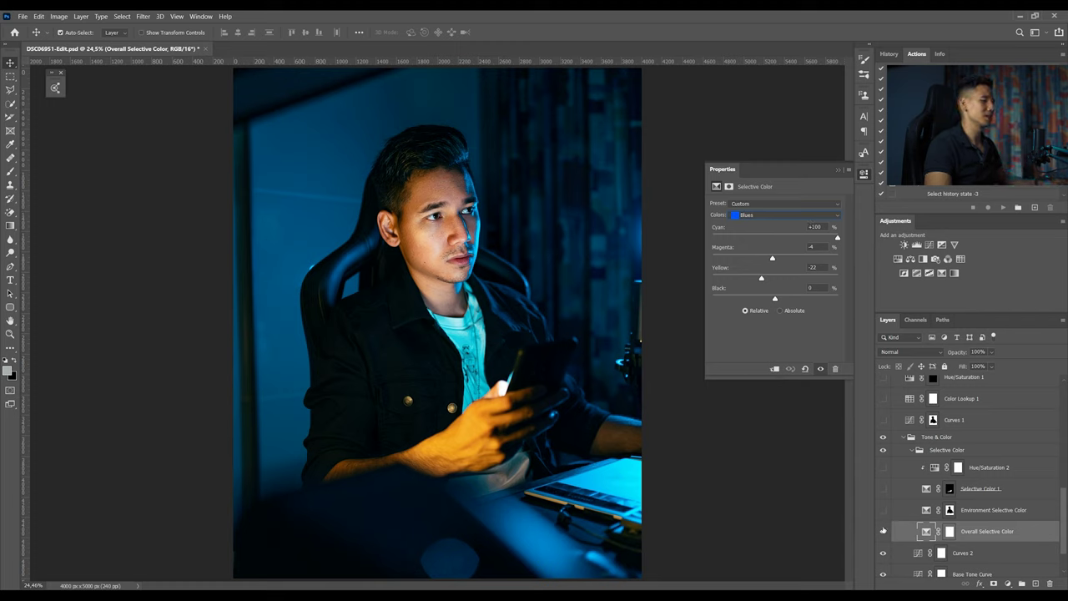
pyautogui.click(882, 531)
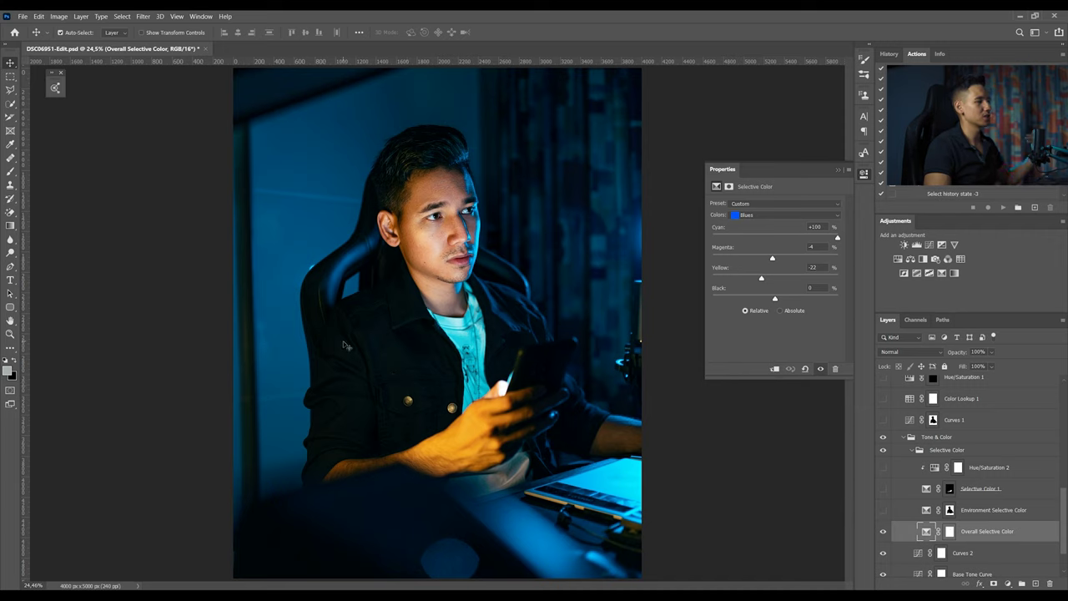
pyautogui.click(882, 535)
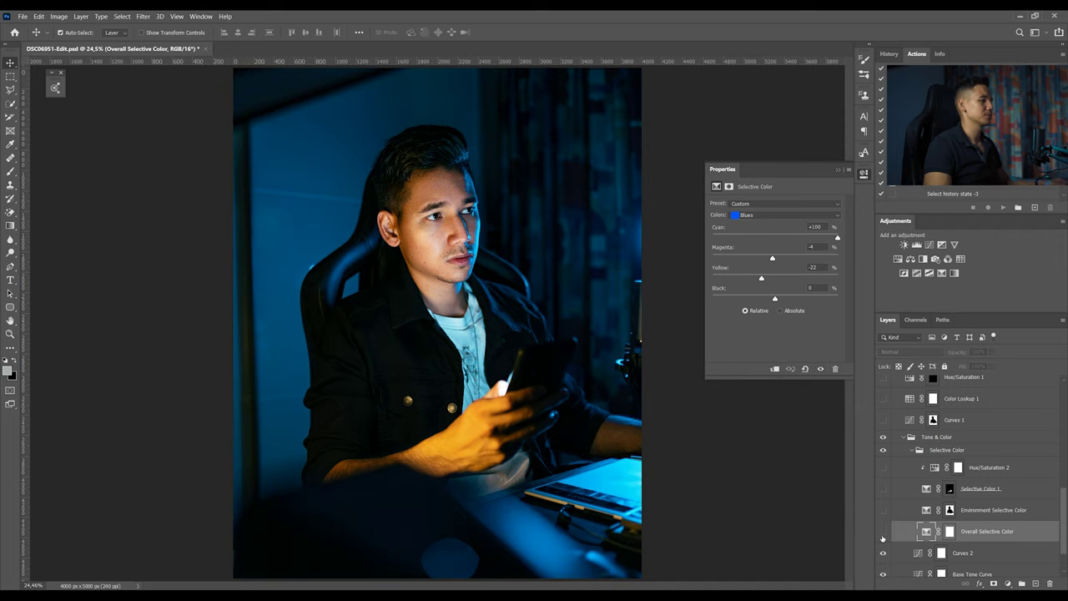
# Restore Overall Selective Color and preview Environment Selective Color's mask as a red overlay
pyautogui.click(883, 532)
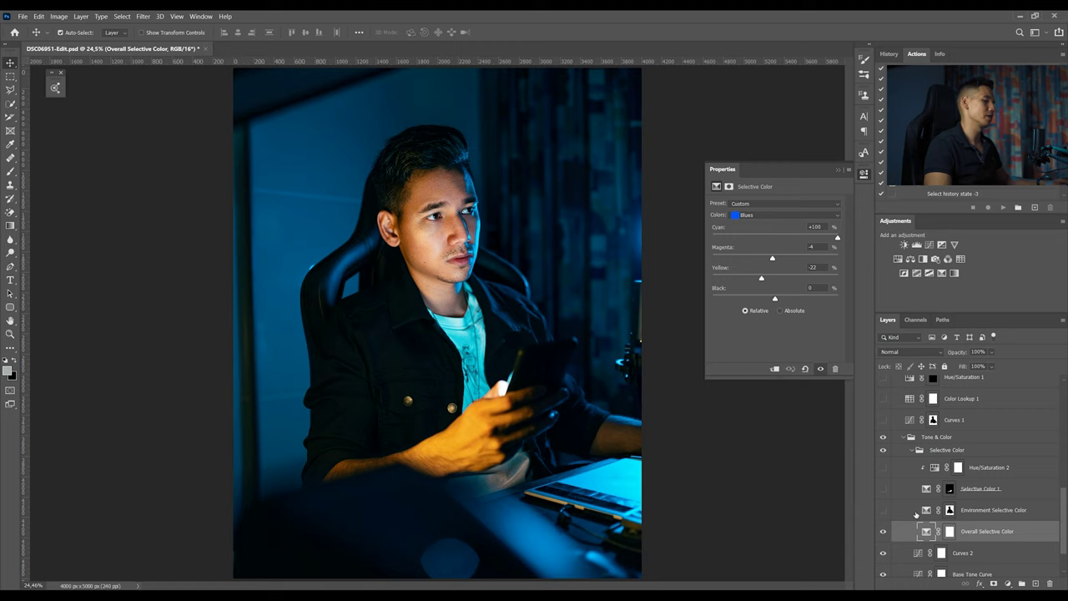
pyautogui.click(949, 511)
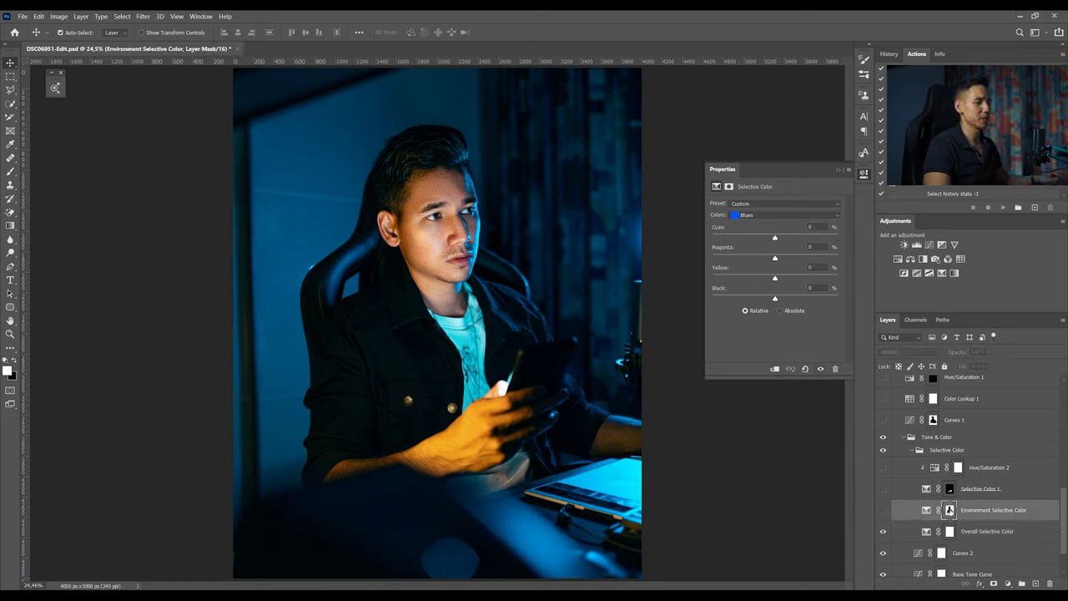
pyautogui.keyDown('alt'); pyautogui.keyDown('shift'); pyautogui.click(949, 510); pyautogui.keyUp('shift'); pyautogui.keyUp('alt')
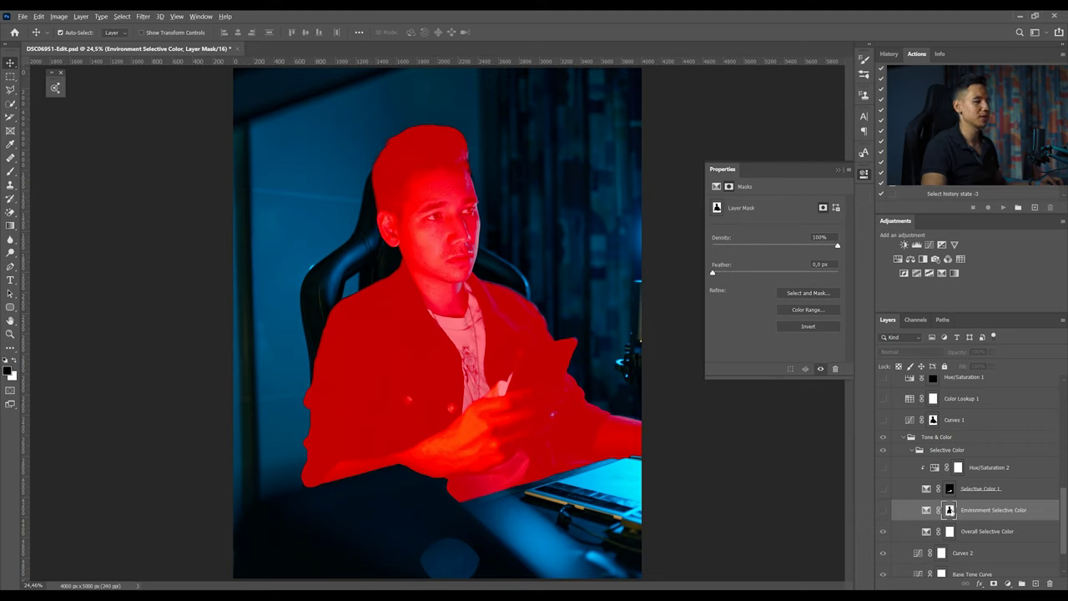
pyautogui.keyDown('alt'); pyautogui.keyDown('shift'); pyautogui.click(949, 510); pyautogui.keyUp('shift'); pyautogui.keyUp('alt')
pyautogui.keyDown('alt'); pyautogui.keyDown('shift'); pyautogui.click(950, 511); pyautogui.keyUp('shift'); pyautogui.keyUp('alt')
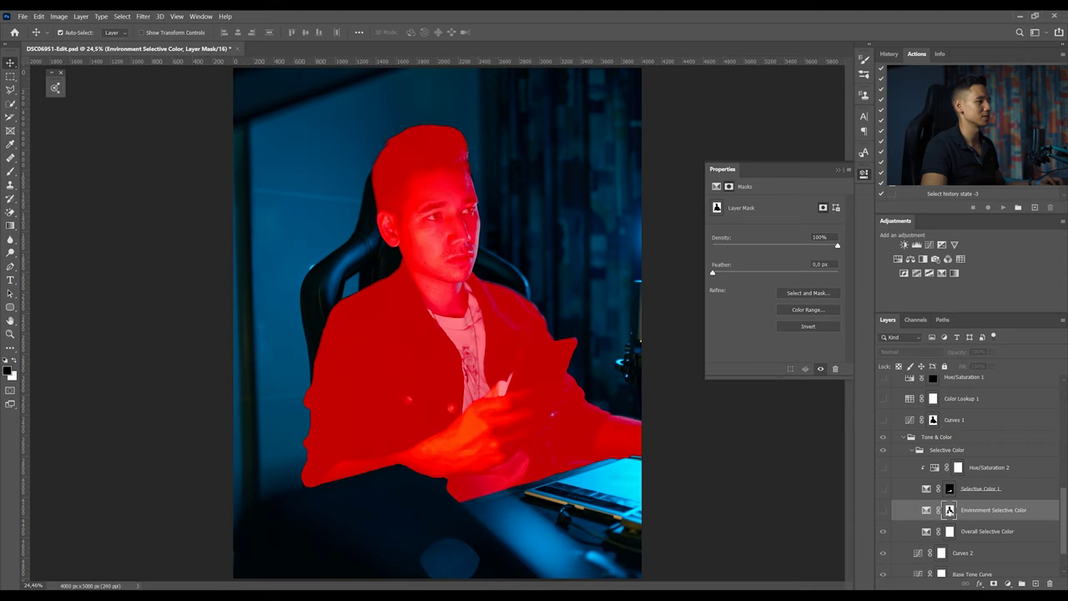
pyautogui.keyDown('alt'); pyautogui.keyDown('shift'); pyautogui.click(949, 510); pyautogui.keyUp('shift'); pyautogui.keyUp('alt')
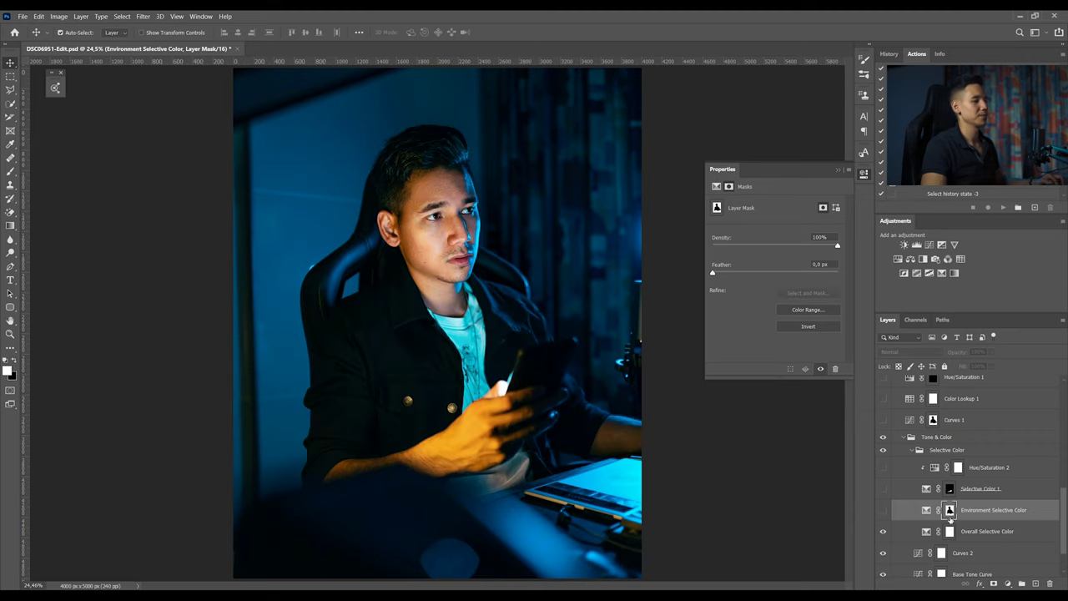
pyautogui.hotkey('ctrl', '2')
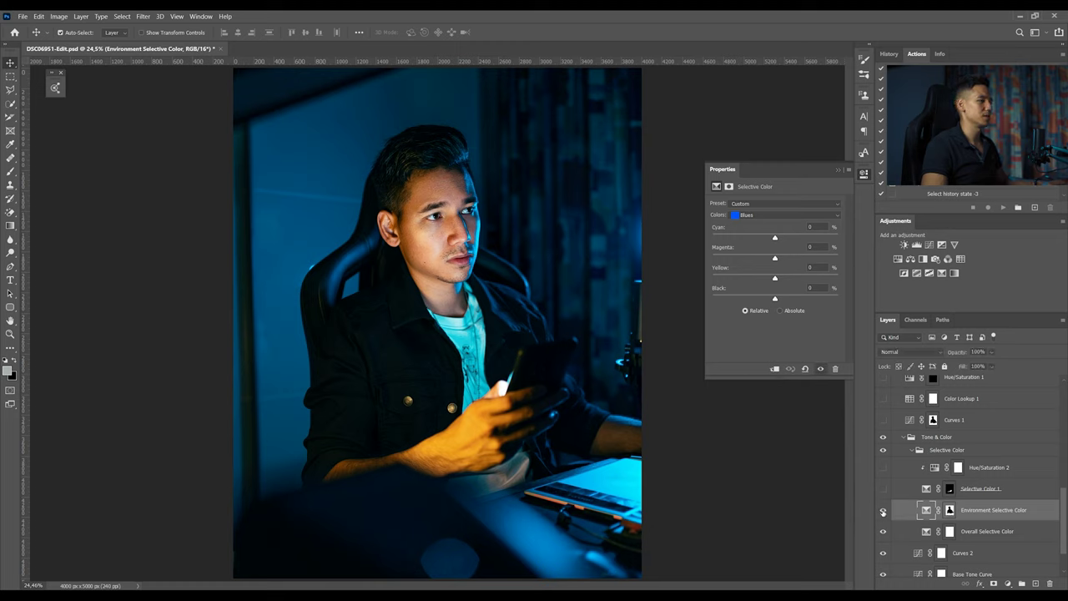
# Enable Environment Selective Color, review its Reds, compare on the hand, and fit the photo
pyautogui.click(883, 511)
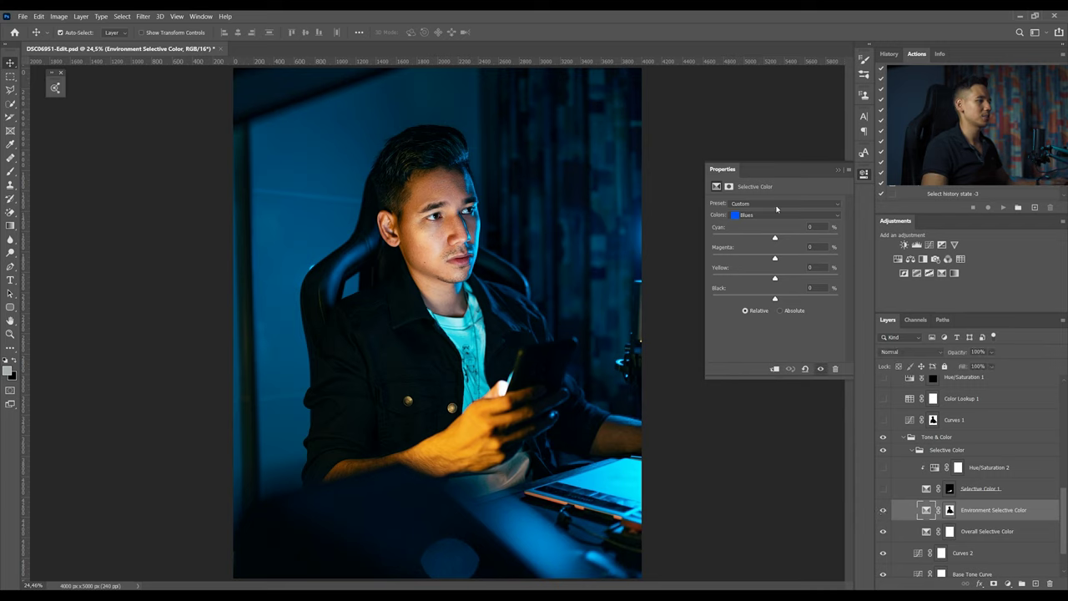
pyautogui.click(776, 214)
pyautogui.click(784, 221)
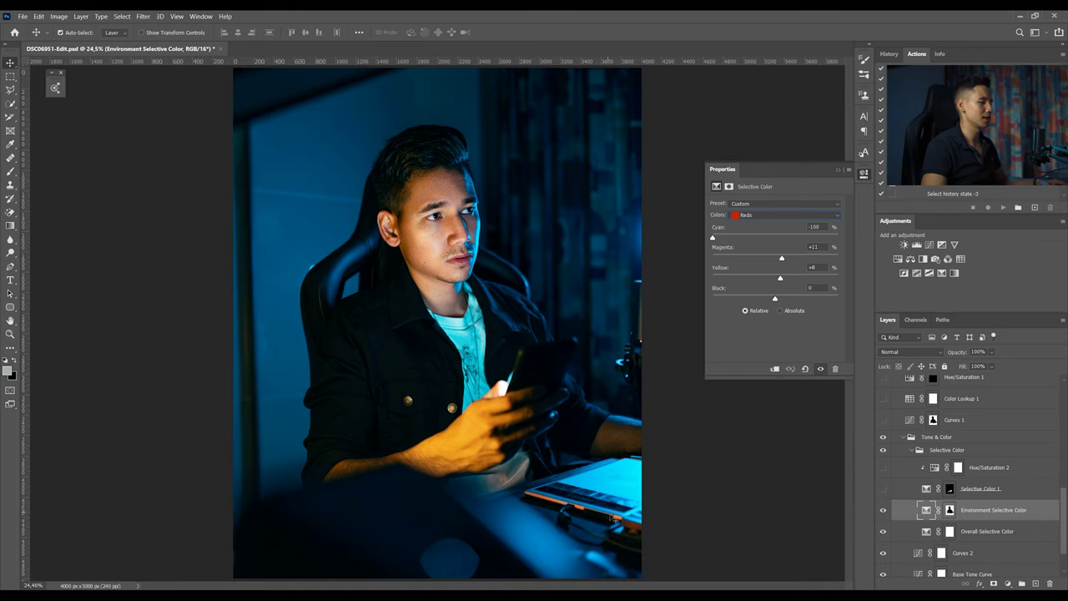
pyautogui.scroll(4, 609, 499)
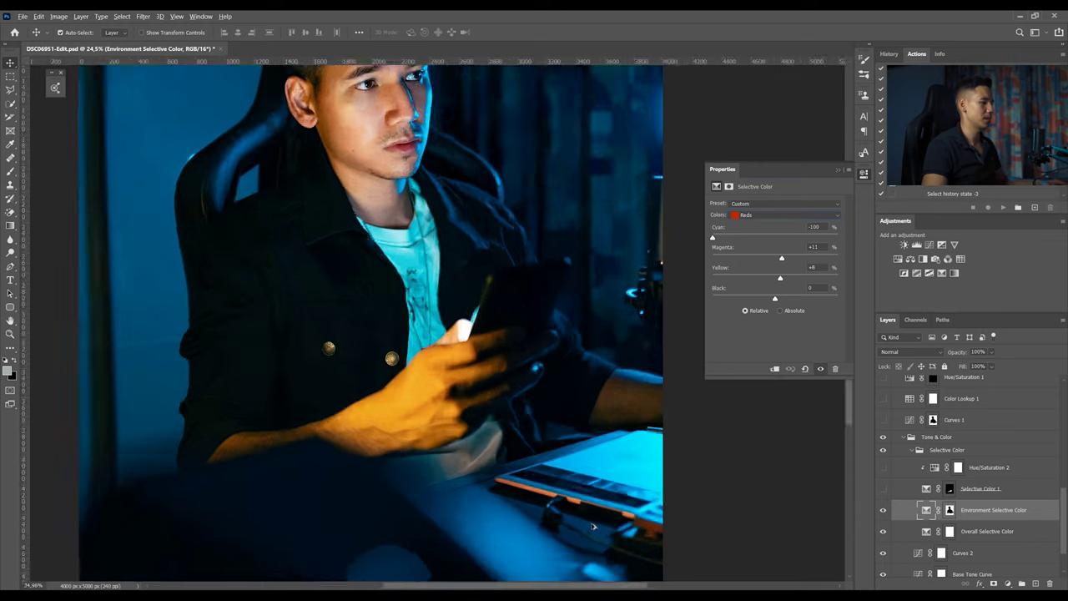
pyautogui.moveTo(595, 511); pyautogui.dragTo(538, 394)
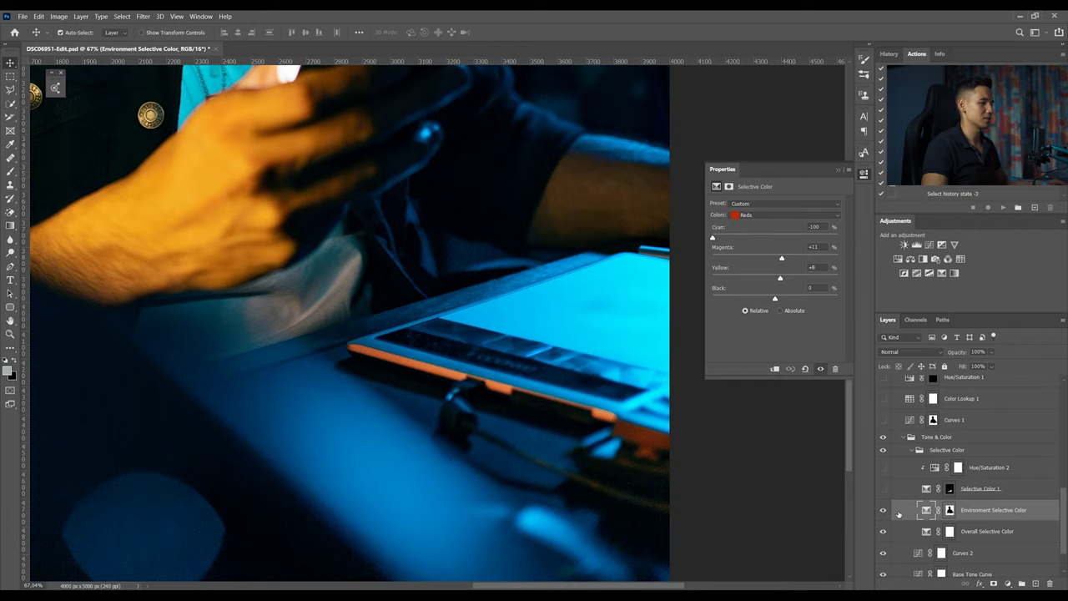
pyautogui.click(883, 510)
pyautogui.click(882, 510)
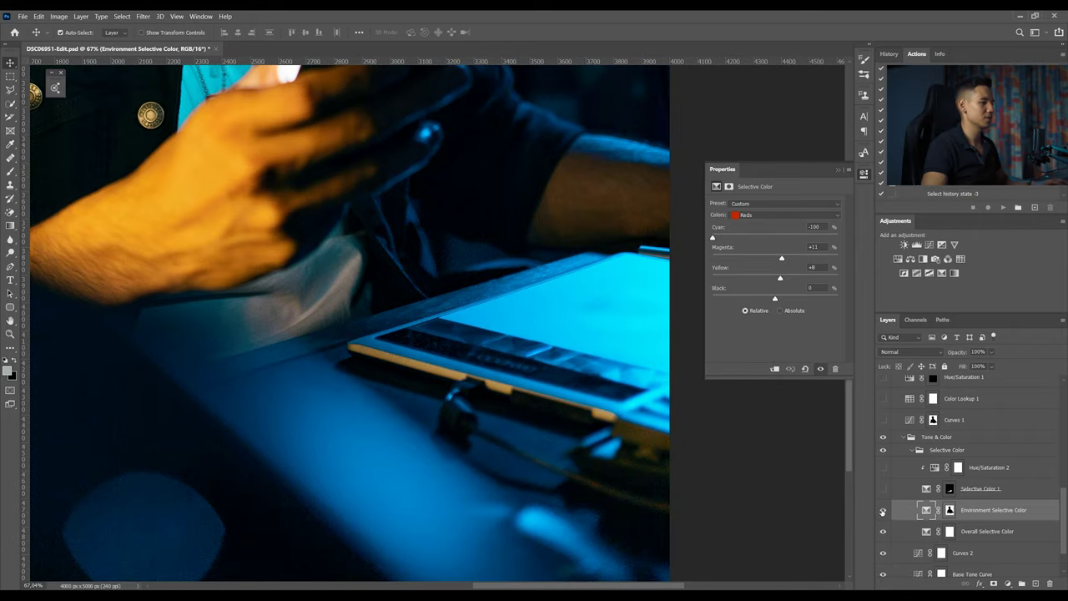
pyautogui.hotkey('ctrl', '0')
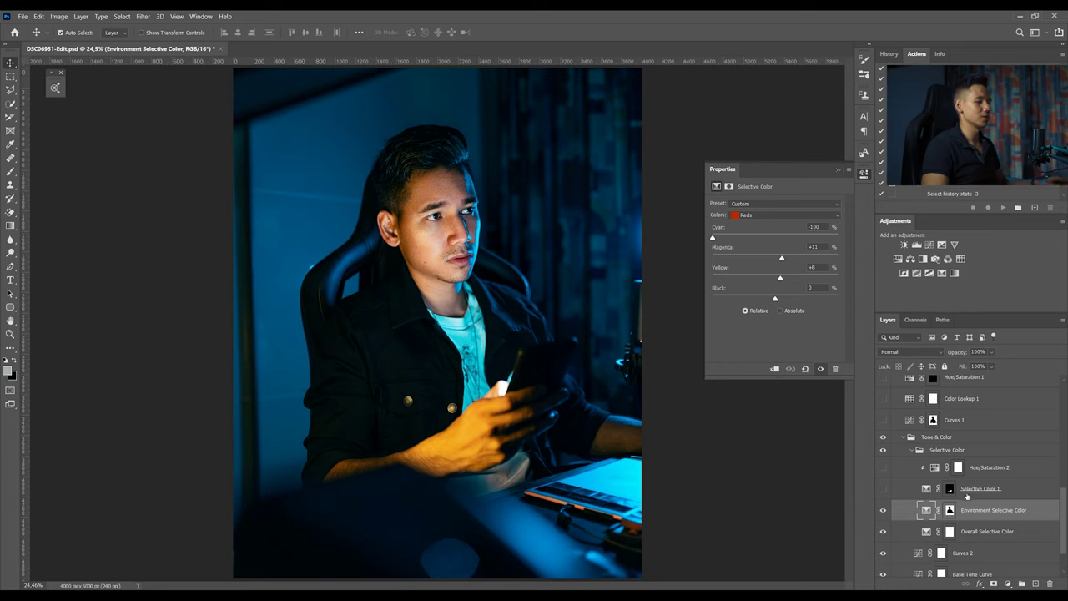
# Enable Selective Color 1, comparing it off and on and previewing its mask overlay
pyautogui.click(949, 489)
pyautogui.click(882, 489)
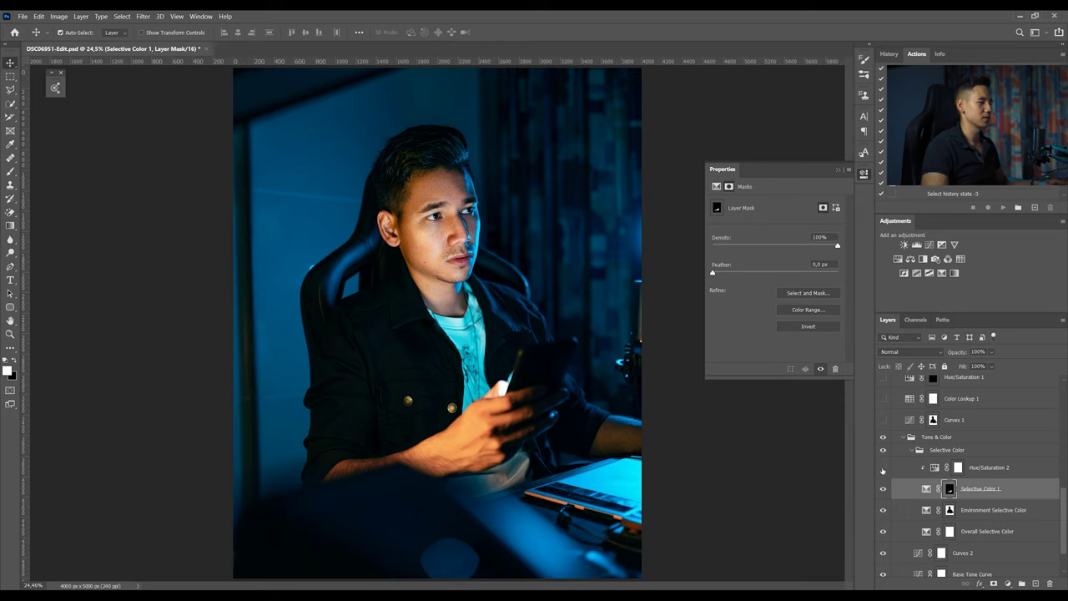
pyautogui.click(882, 490)
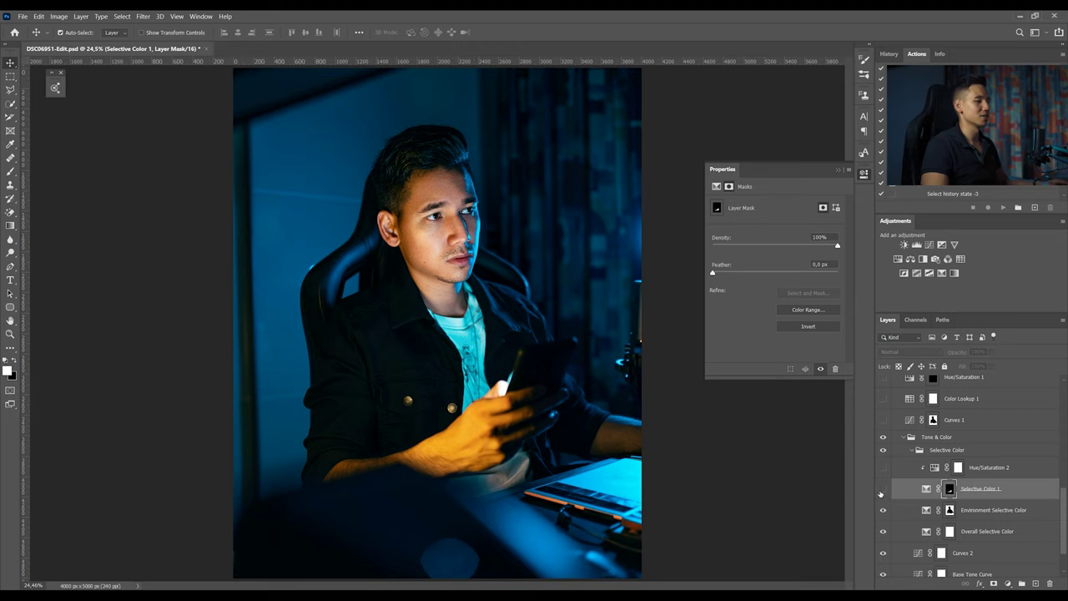
pyautogui.keyDown('alt'); pyautogui.keyDown('shift'); pyautogui.click(950, 490); pyautogui.keyUp('shift'); pyautogui.keyUp('alt')
pyautogui.keyDown('alt'); pyautogui.keyDown('shift'); pyautogui.click(949, 490); pyautogui.keyUp('shift'); pyautogui.keyUp('alt')
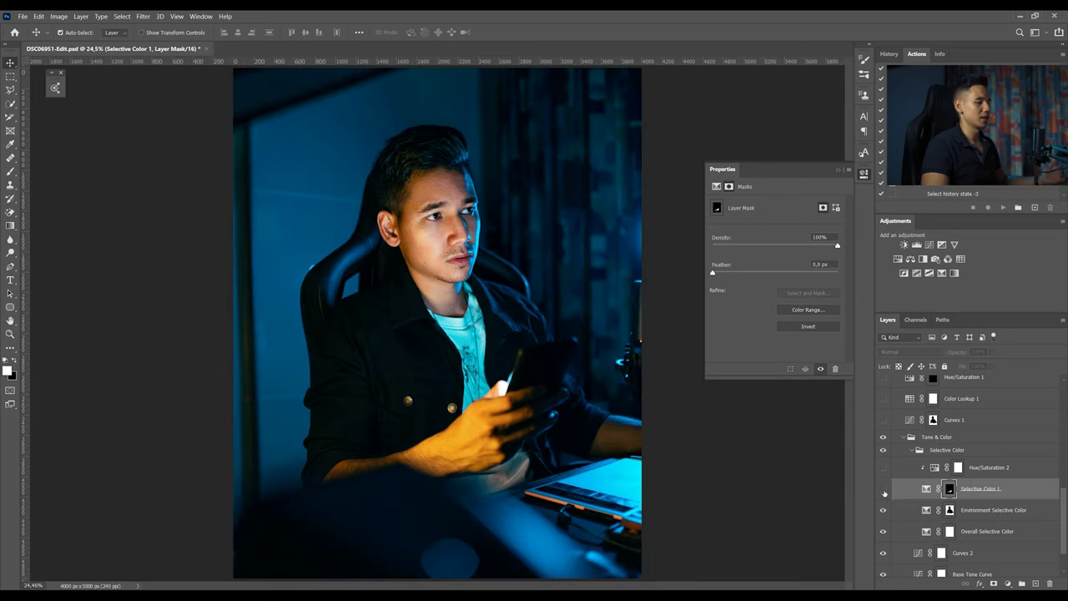
pyautogui.click(883, 492)
pyautogui.click(926, 489)
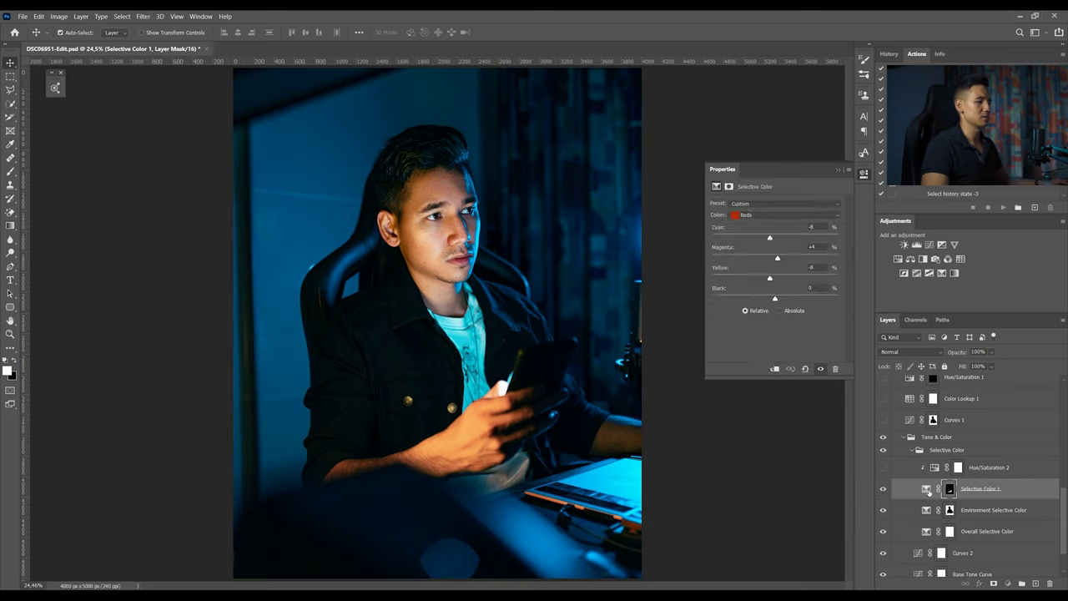
# Review Selective Color 1's Yellows values, compare Hue/Saturation 2 off and on, and select Curves 1
pyautogui.click(745, 214)
pyautogui.click(747, 225)
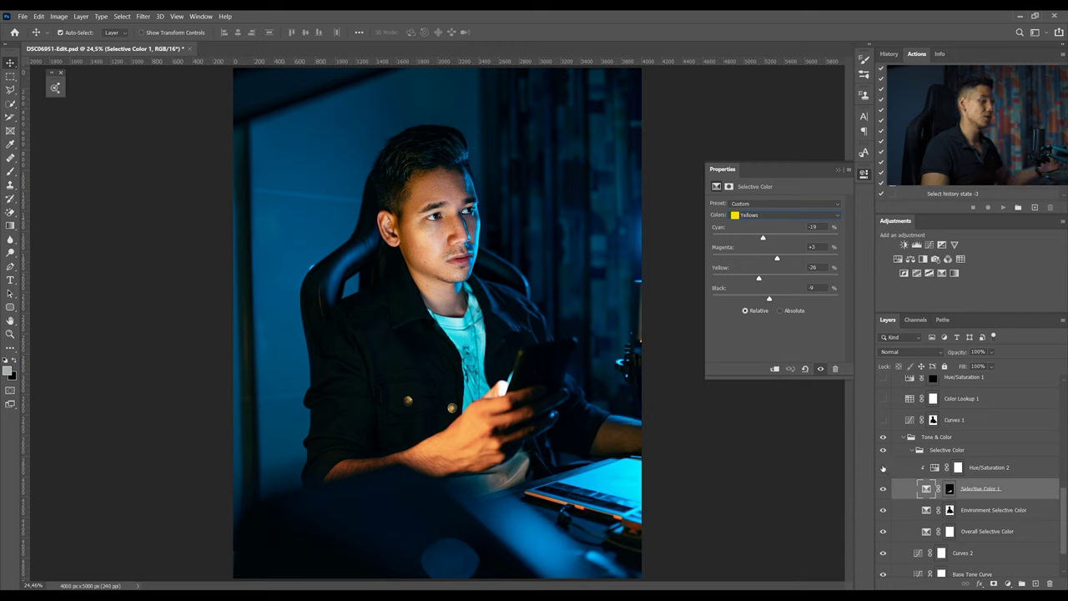
pyautogui.click(883, 467)
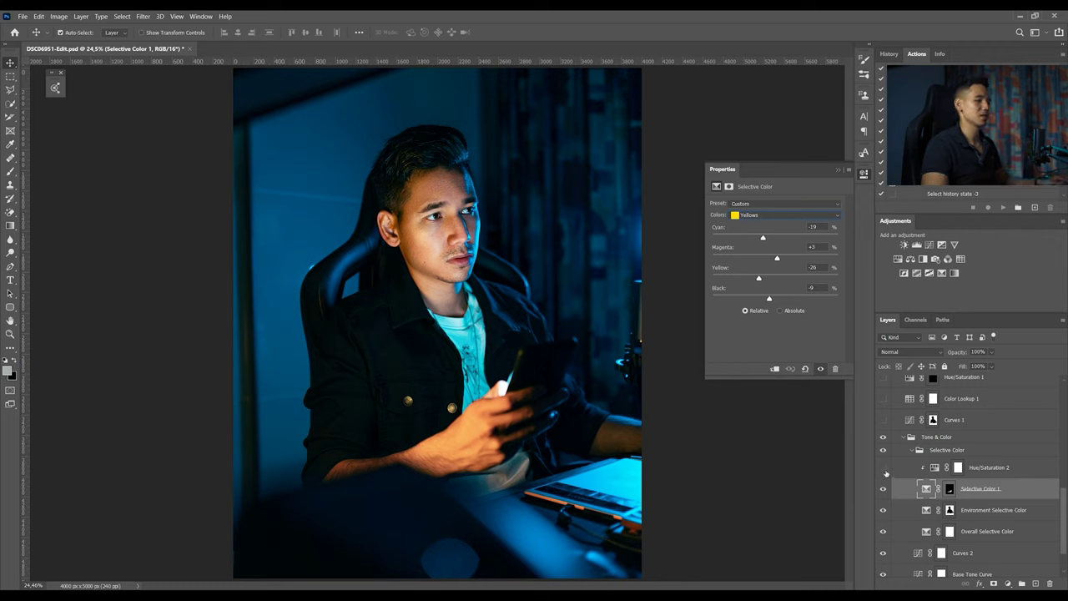
pyautogui.click(883, 468)
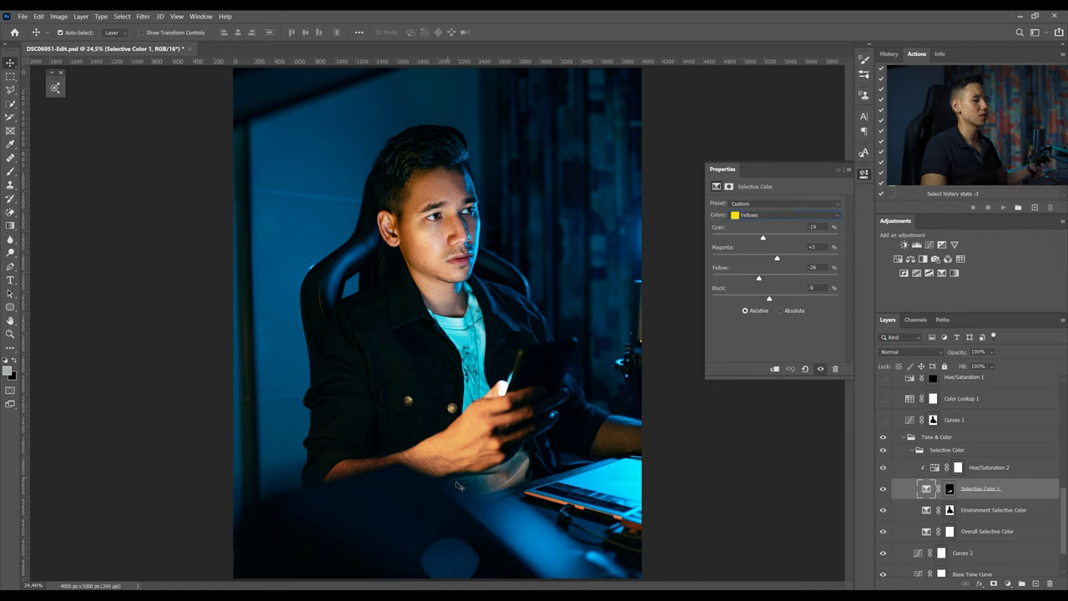
pyautogui.scroll(2, 913, 508)
pyautogui.click(912, 505)
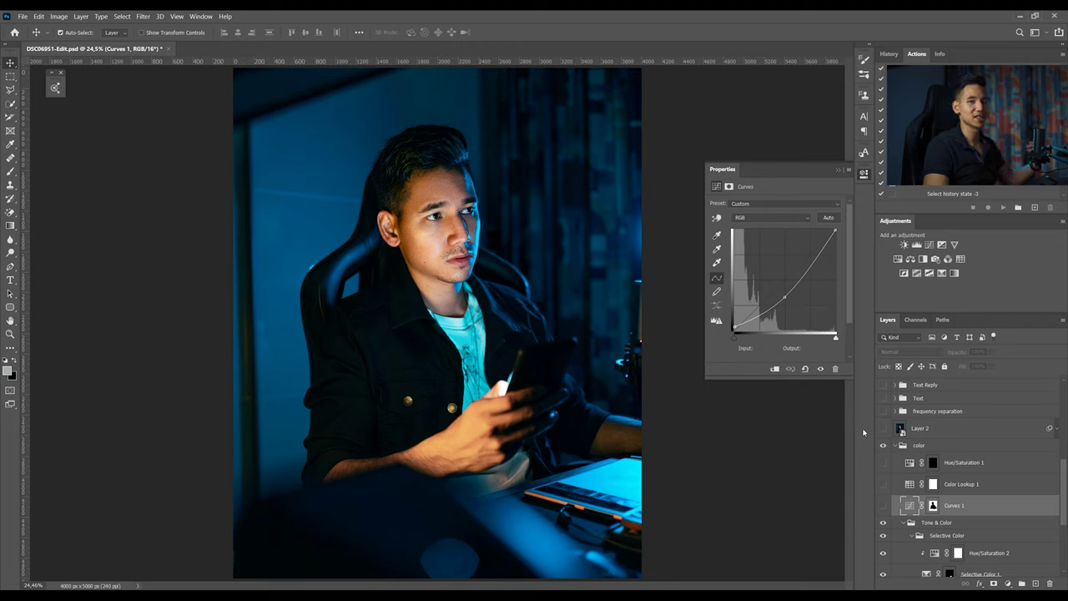
# Turn on Curves 1 and the Color Lookup 1 grade using the 2Strip.look LUT in Color mode
pyautogui.click(883, 505)
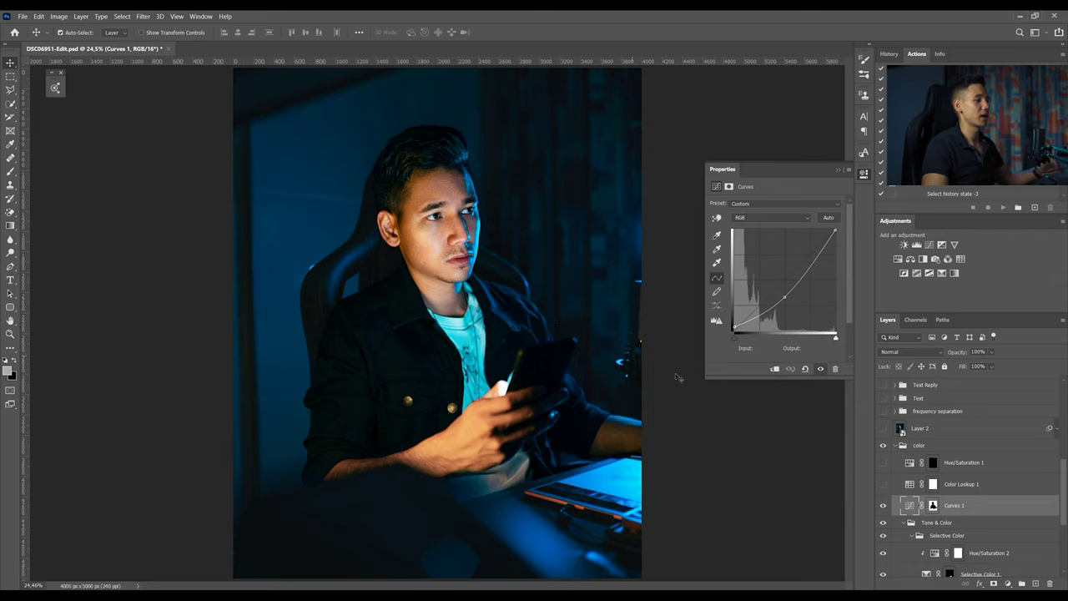
pyautogui.click(909, 484)
pyautogui.click(883, 483)
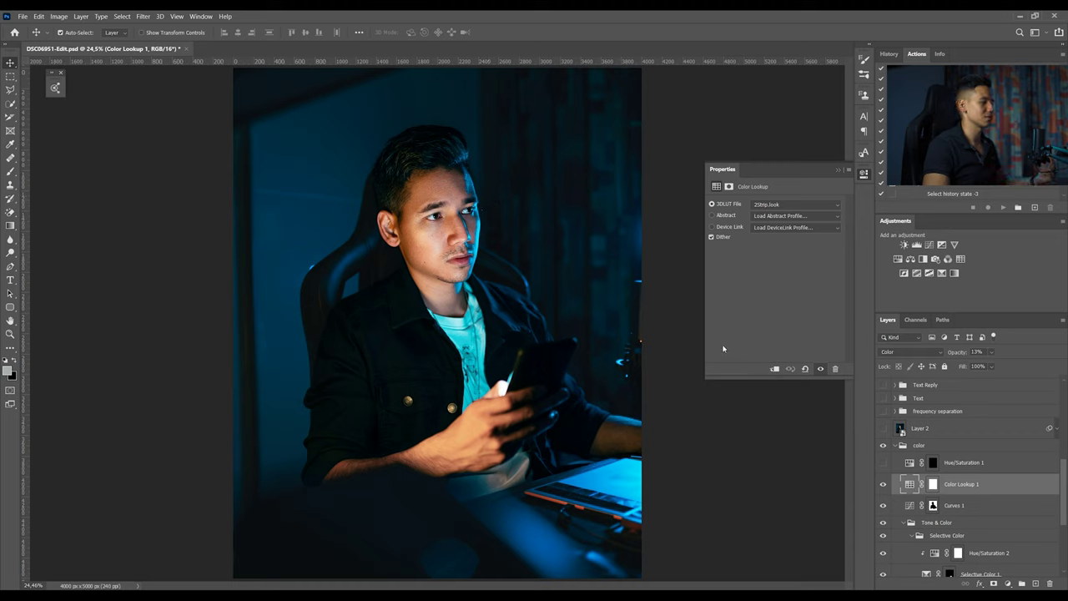
# Inspect Hue/Saturation 1's eye-area mask, enable its -28 saturation adjustment, and fit the whole portrait
pyautogui.click(922, 466)
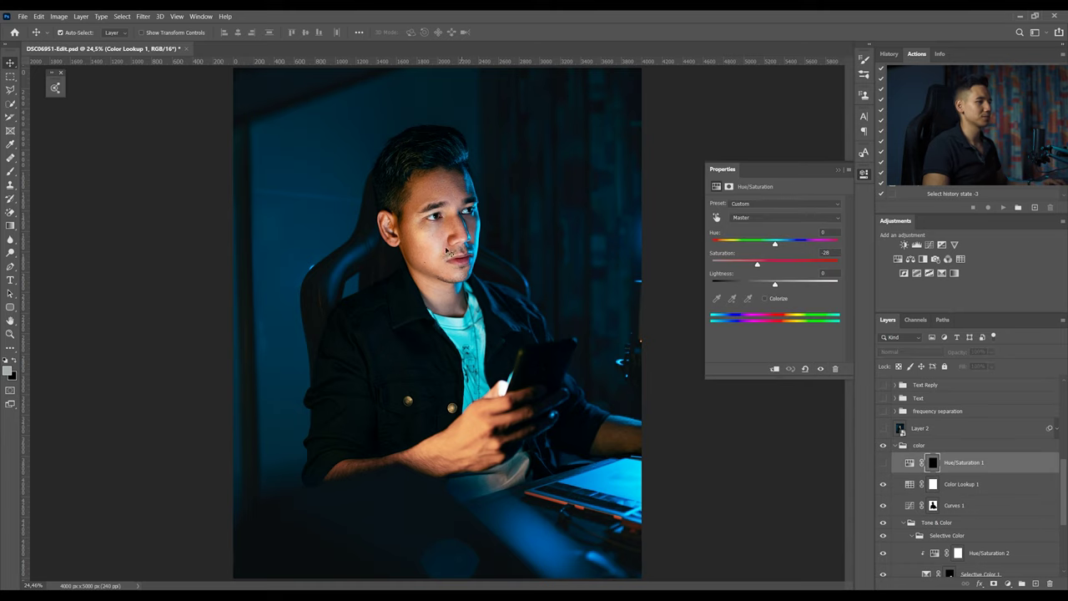
pyautogui.click(932, 464)
pyautogui.press('\\')
pyautogui.press('\\')
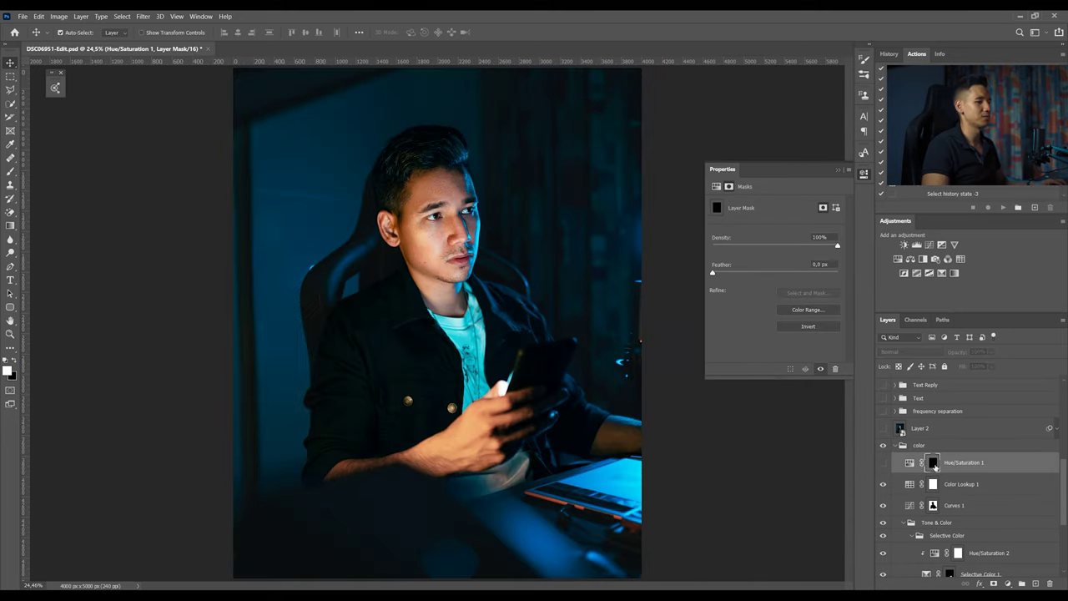
pyautogui.keyDown('alt'); pyautogui.click(932, 464); pyautogui.keyUp('alt')
pyautogui.keyDown('alt'); pyautogui.click(931, 464); pyautogui.keyUp('alt')
pyautogui.scroll(5, 439, 193)
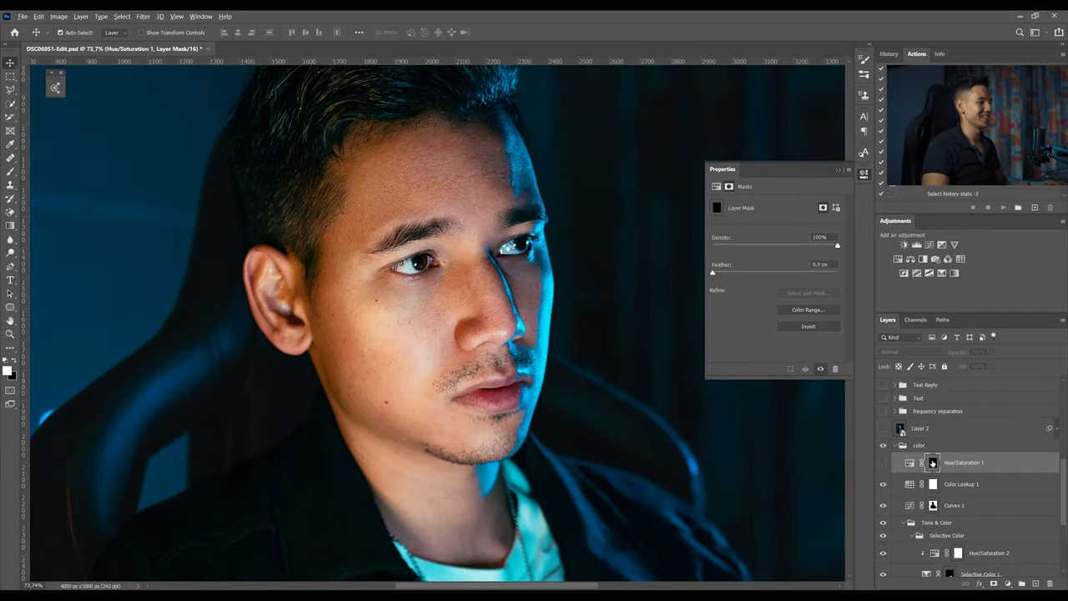
pyautogui.keyDown('alt'); pyautogui.click(931, 463); pyautogui.keyUp('alt')
pyautogui.keyDown('alt'); pyautogui.click(931, 464); pyautogui.keyUp('alt')
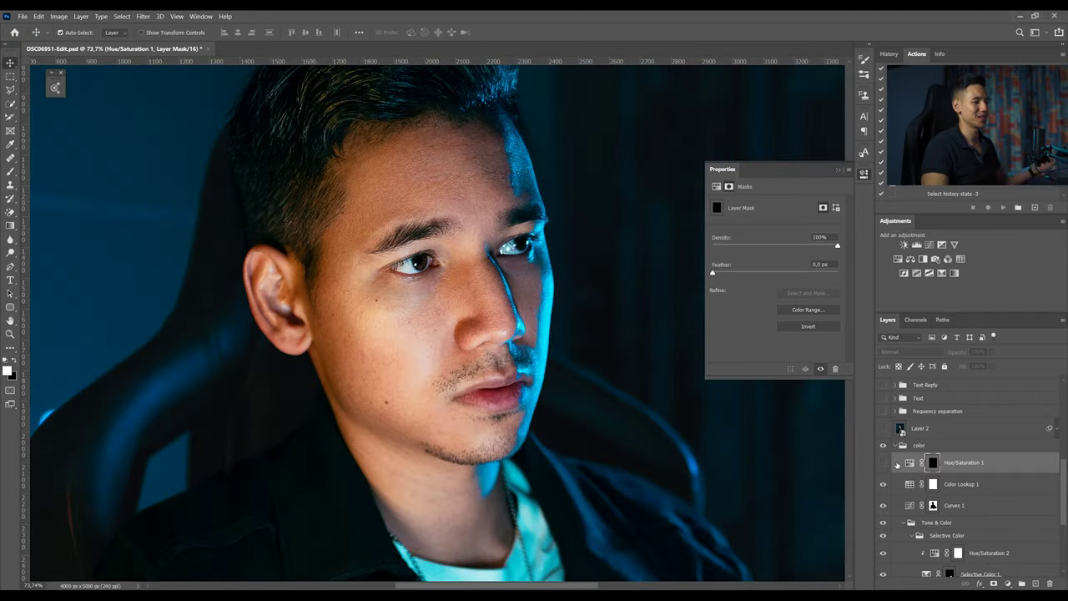
pyautogui.click(883, 463)
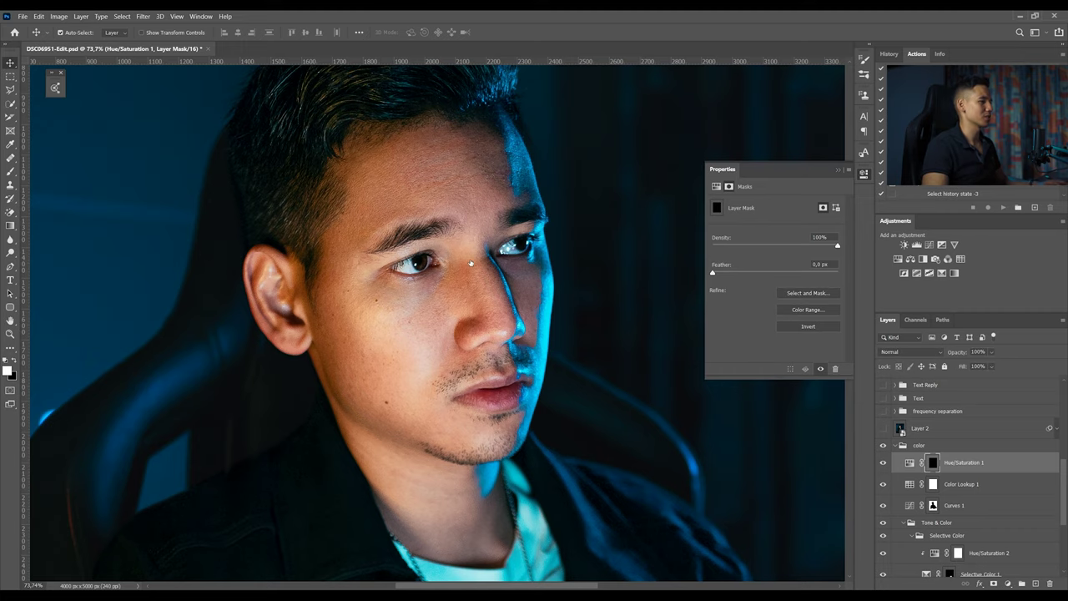
pyautogui.scroll(1, 472, 264)
pyautogui.hotkey('ctrl', '0')
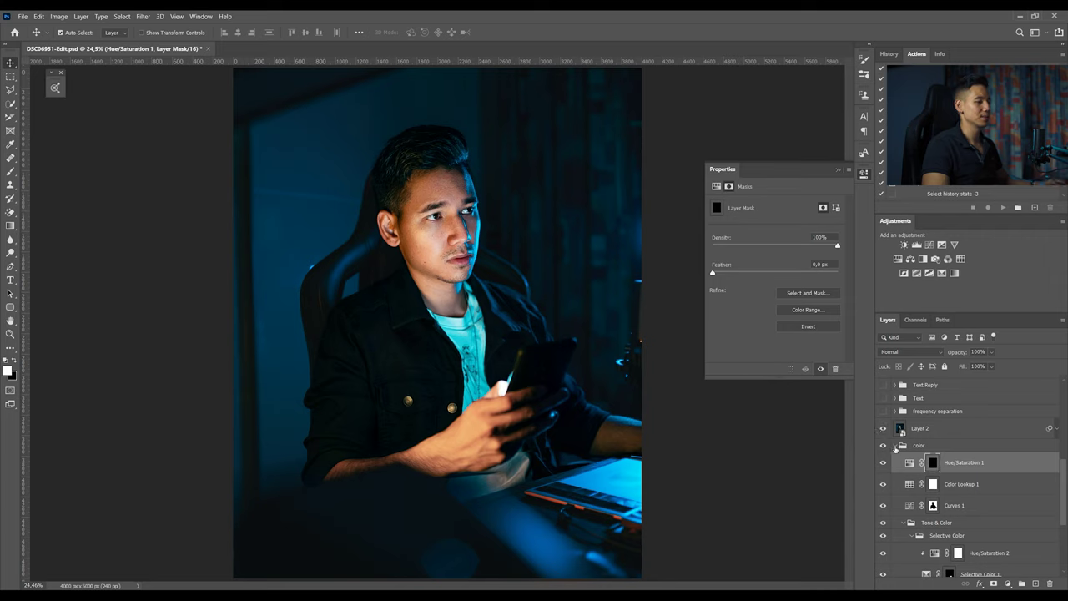
# Hide the color, skin and DSC06951 layers, then reveal Layer 2's Camera Raw Filter smart filter
pyautogui.click(896, 446)
pyautogui.moveTo(883, 536); pyautogui.dragTo(884, 551)
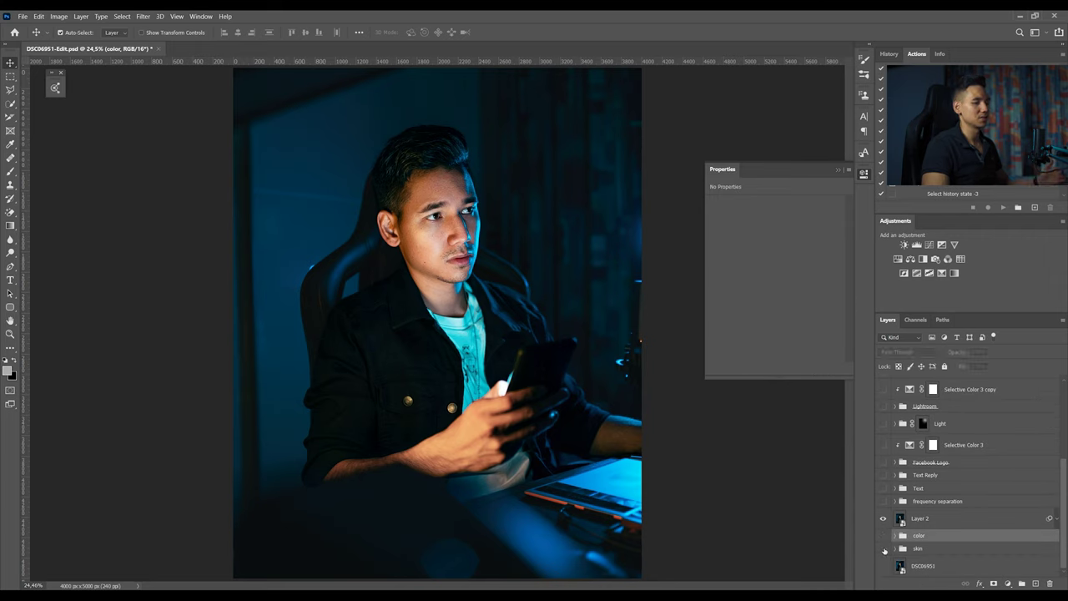
pyautogui.click(892, 522)
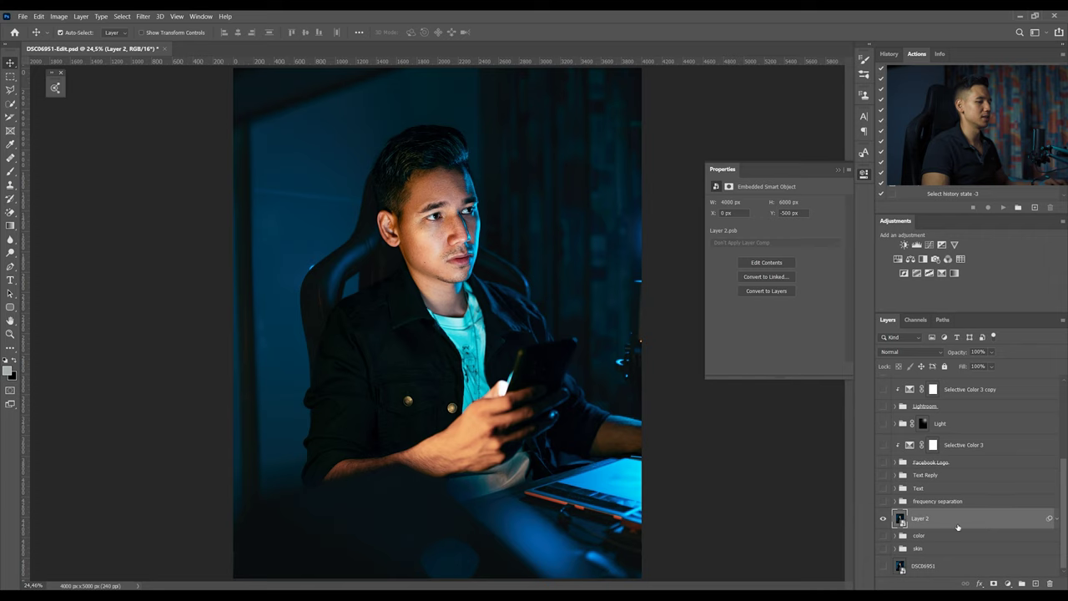
pyautogui.click(1056, 519)
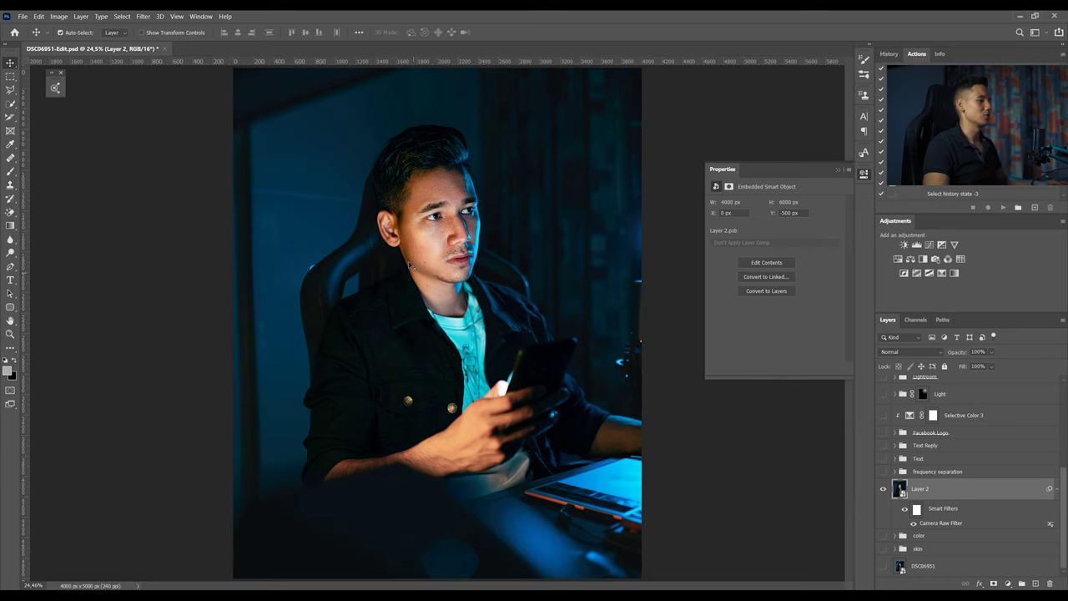
pyautogui.scroll(2, 380, 161)
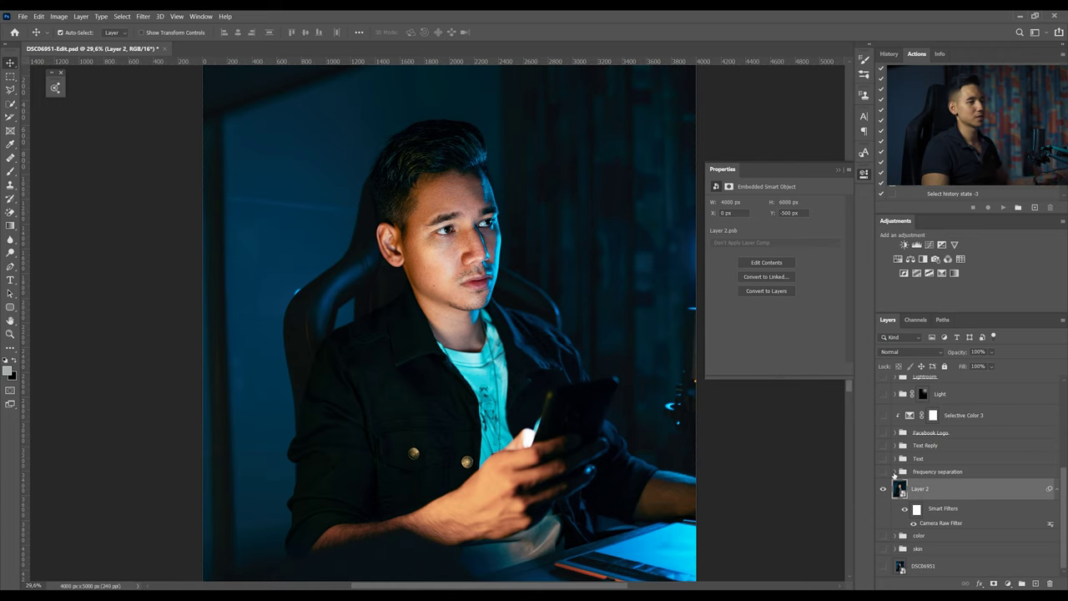
pyautogui.scroll(3, 429, 162)
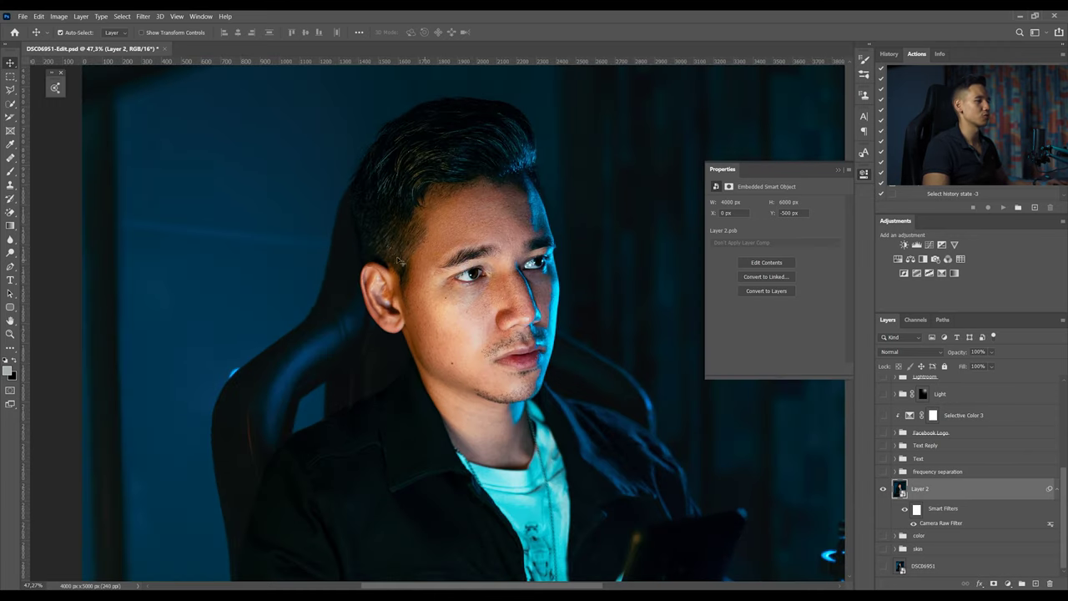
pyautogui.scroll(-2, 398, 261)
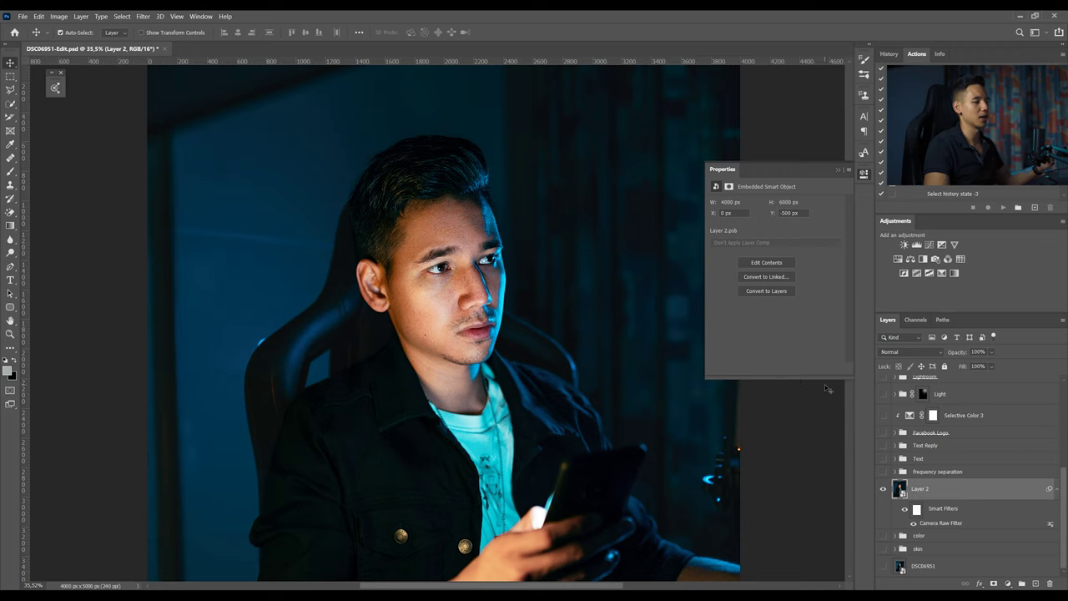
pyautogui.scroll(-2, 604, 264)
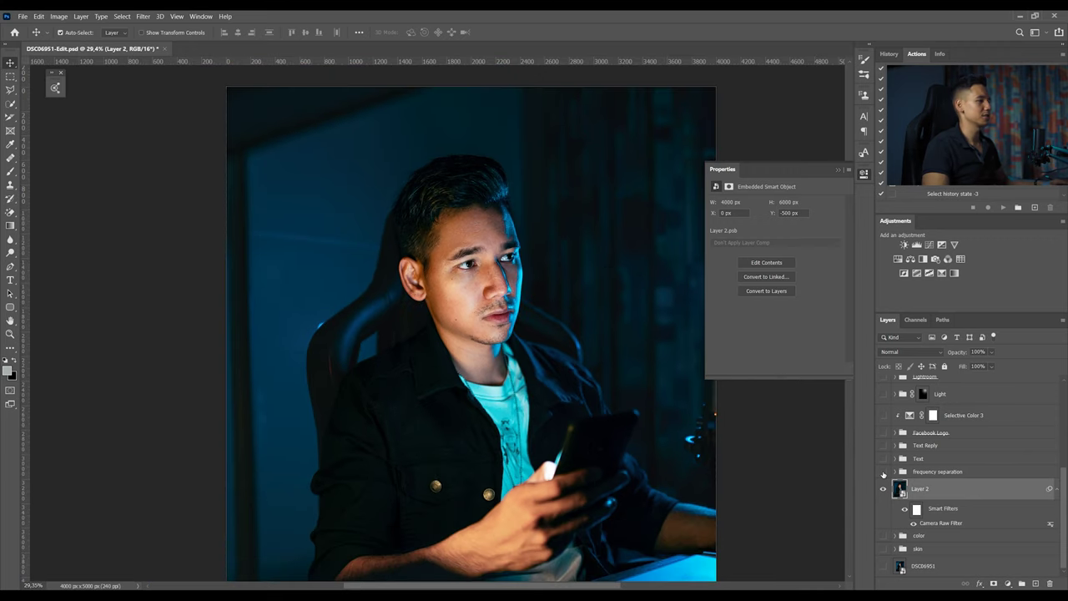
pyautogui.click(882, 472)
pyautogui.hotkey('ctrl', '+')
pyautogui.hotkey('ctrl', '+')
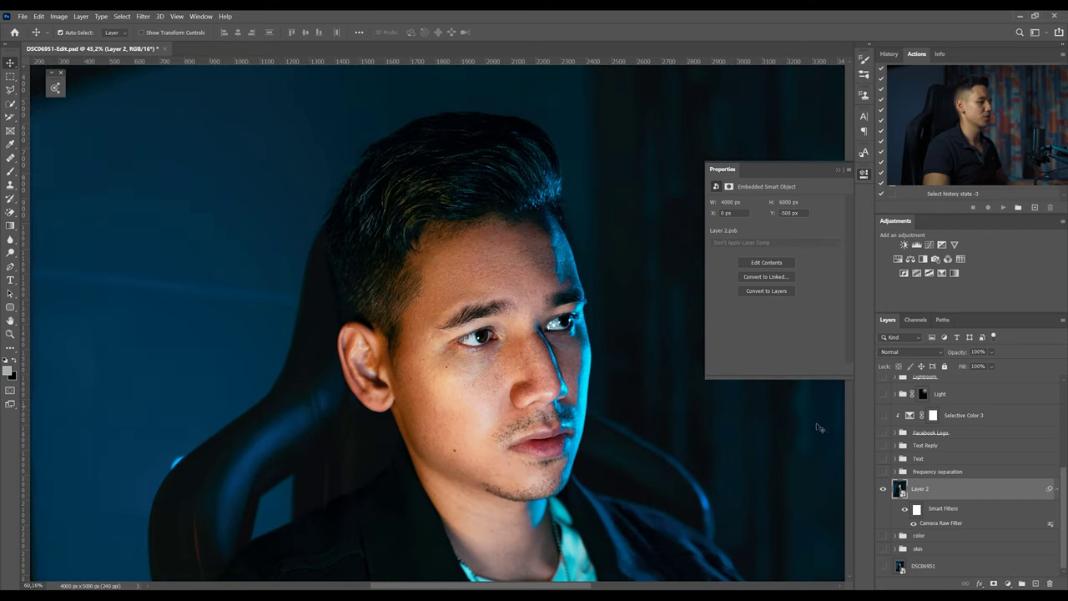
pyautogui.click(884, 472)
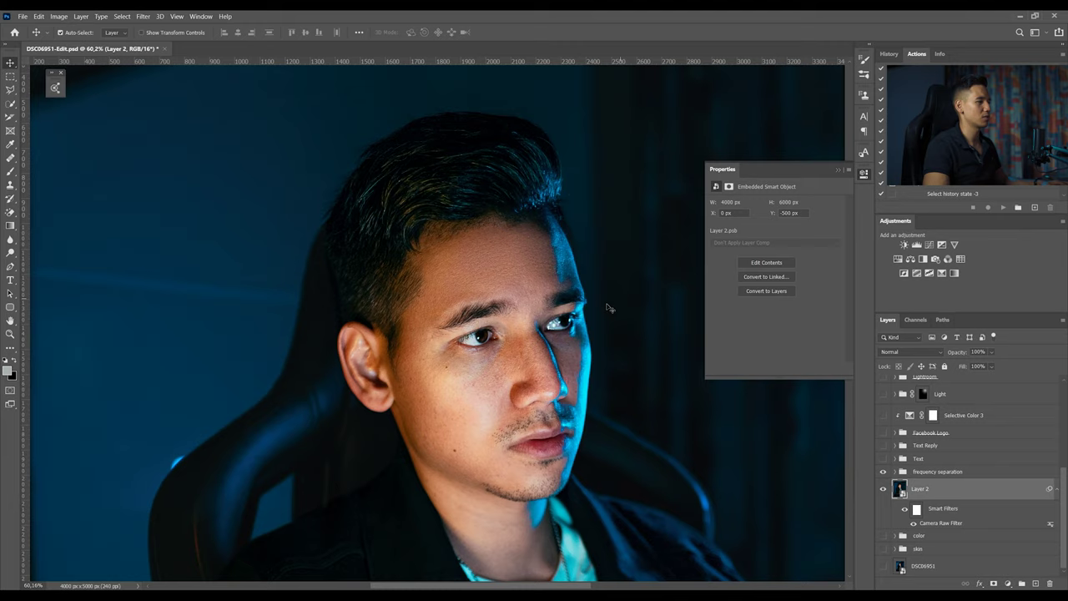
pyautogui.scroll(-2, 465, 240)
pyautogui.scroll(-1, 575, 250)
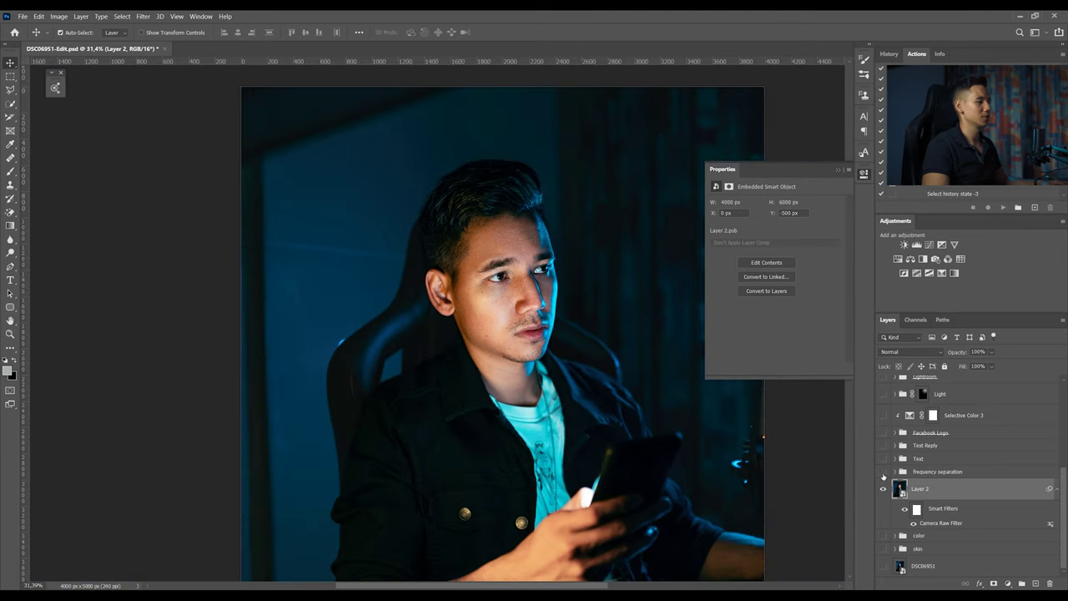
pyautogui.scroll(-1, 543, 410)
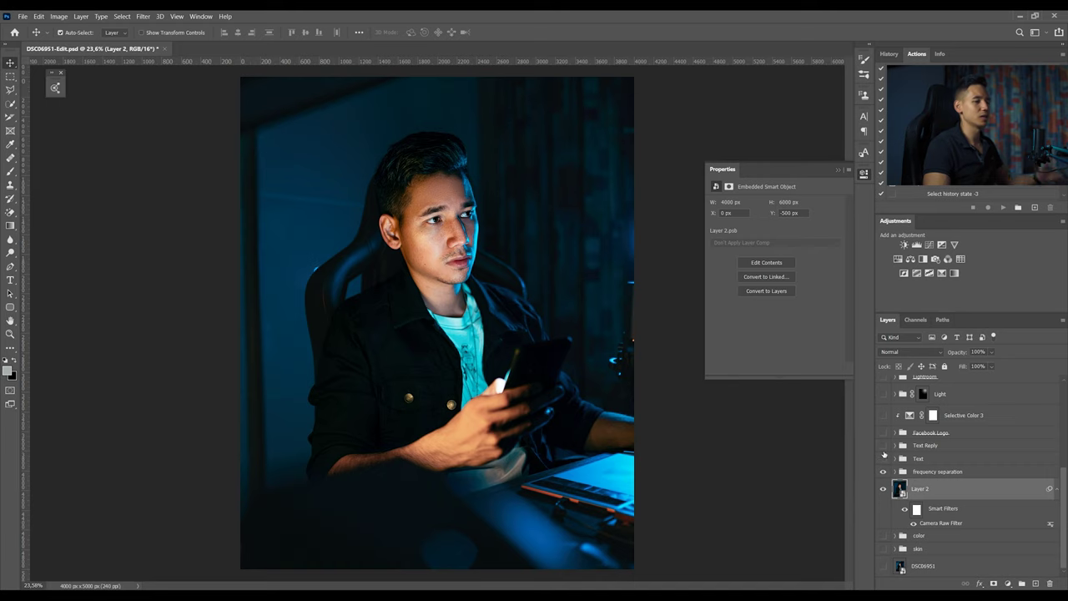
# Turn on the Text and Text Reply groups to show the blue incoming and orange Sent bubbles
pyautogui.click(883, 459)
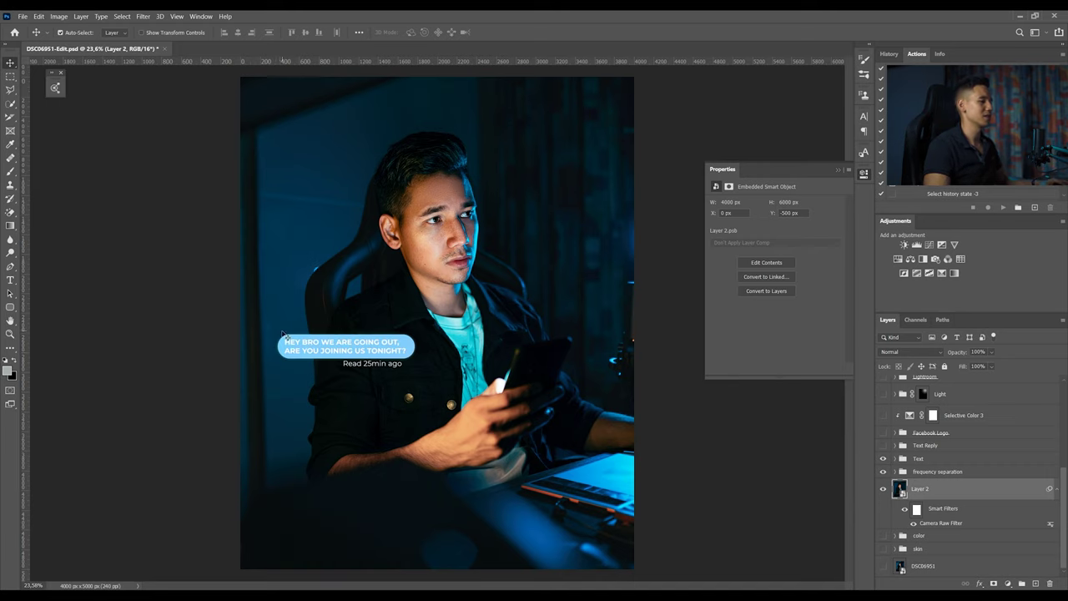
pyautogui.scroll(2, 280, 337)
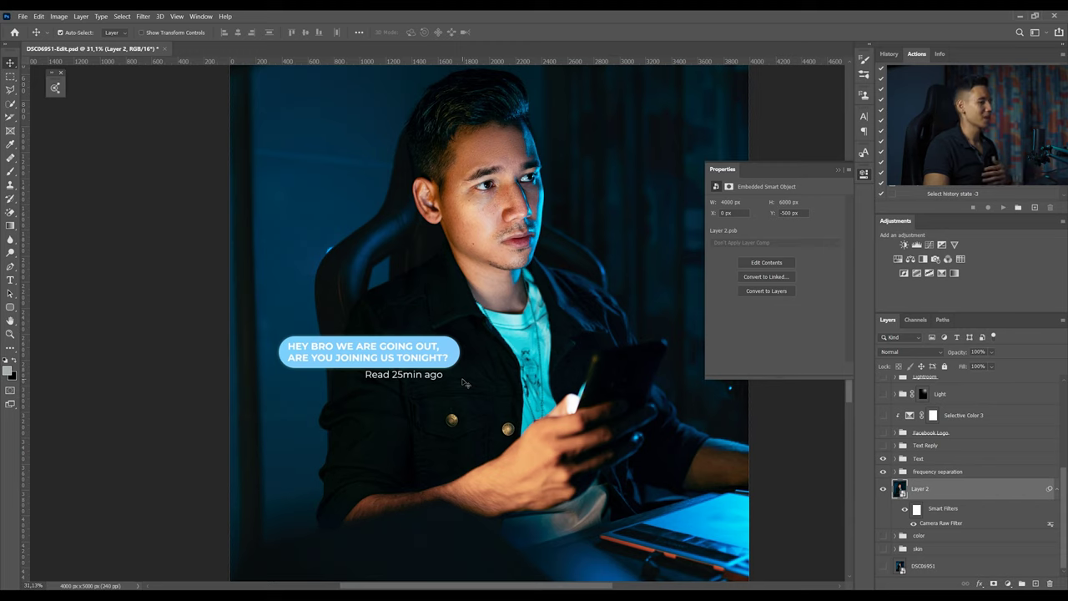
pyautogui.click(917, 447)
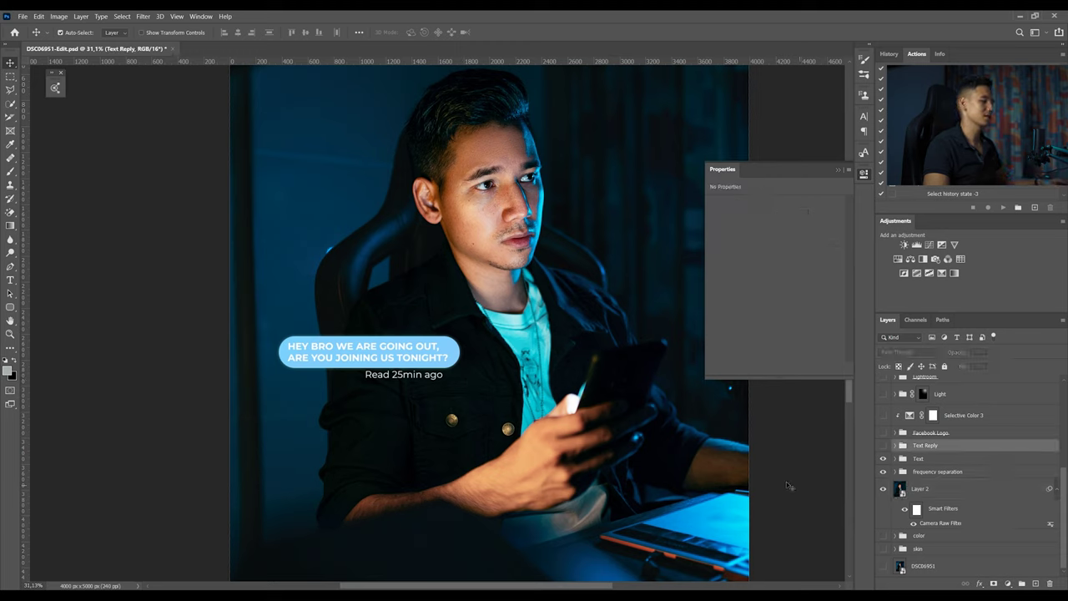
pyautogui.click(883, 447)
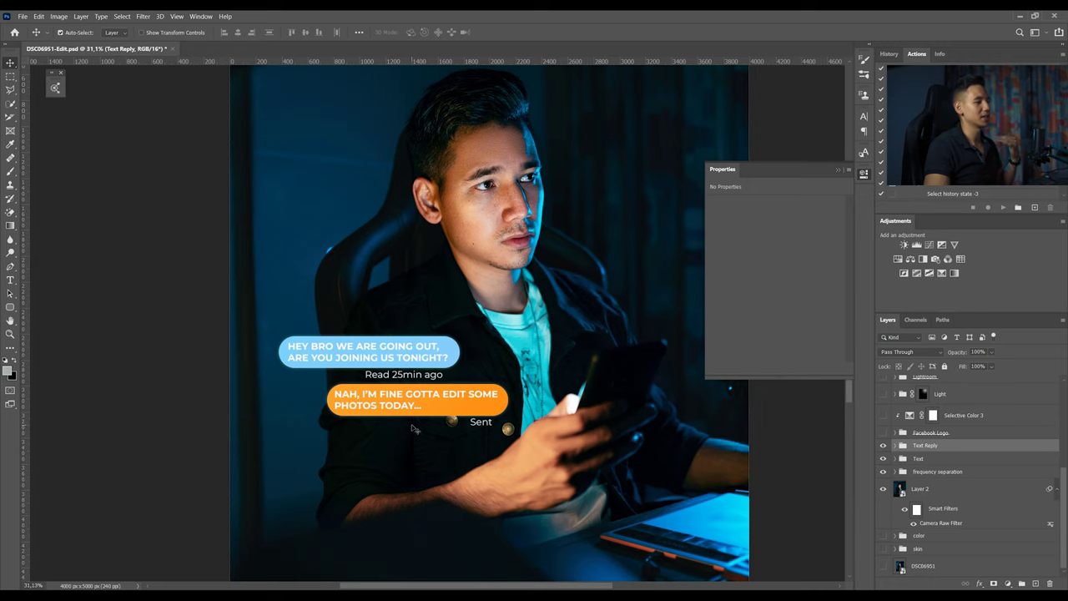
pyautogui.scroll(-2, 510, 335)
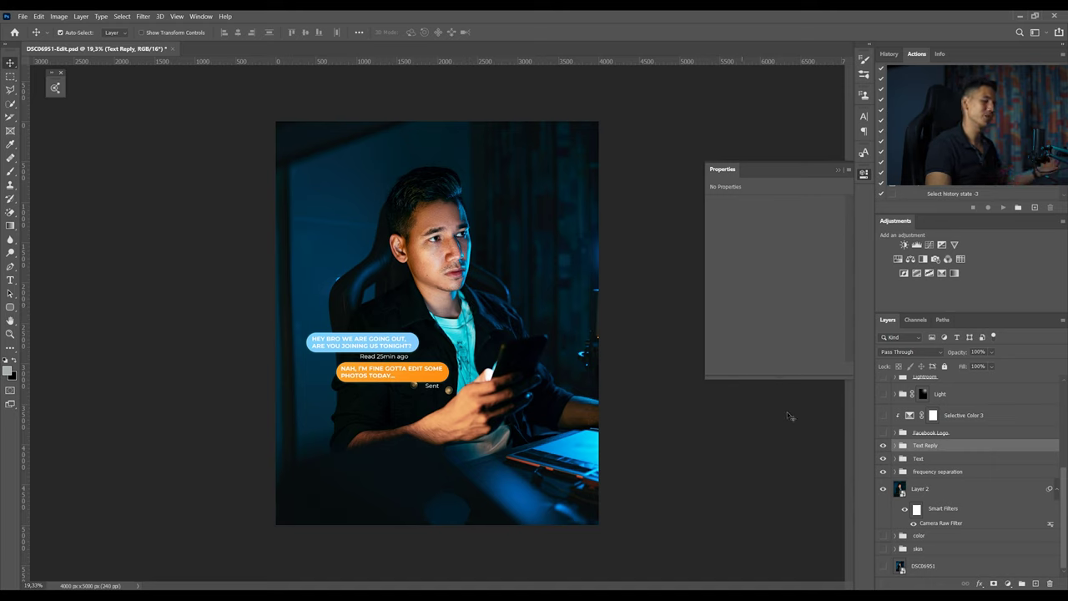
pyautogui.click(949, 432)
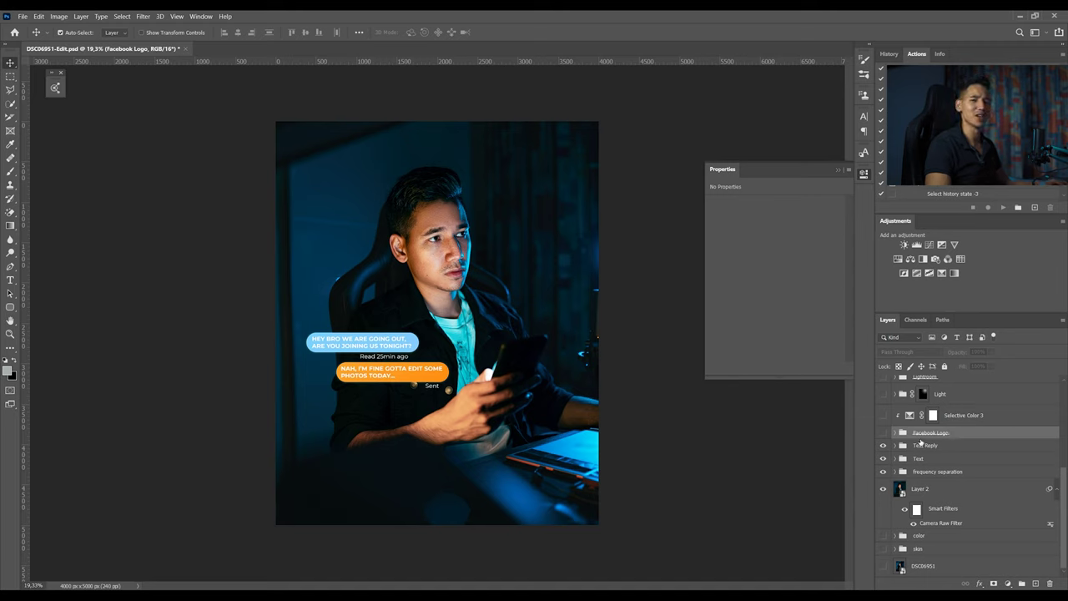
# Rename the Facebook Logo group to 'Photoshop Logo'
pyautogui.click(895, 433)
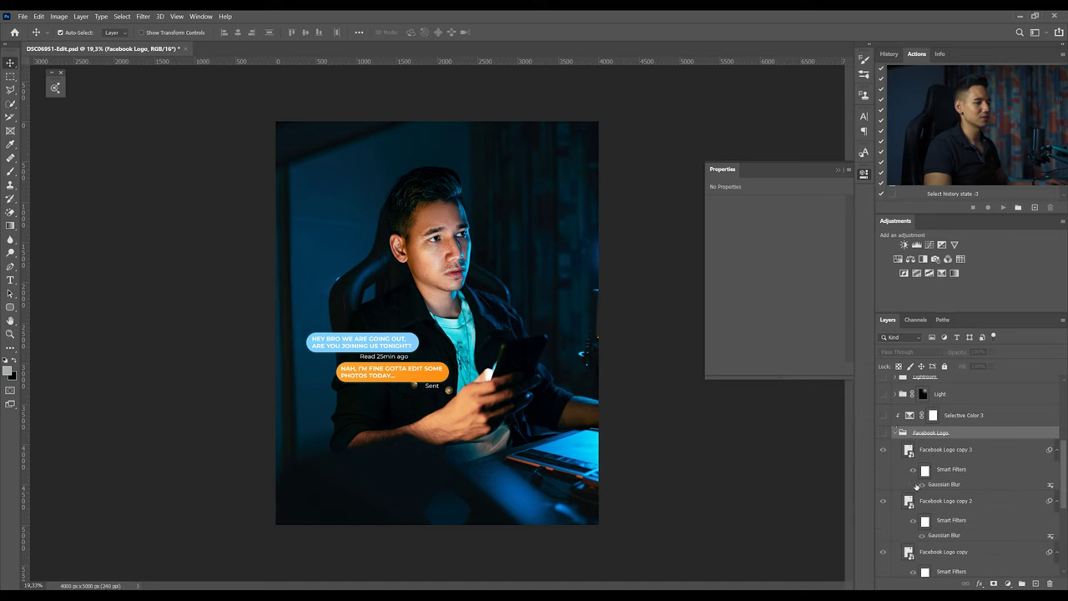
pyautogui.click(896, 433)
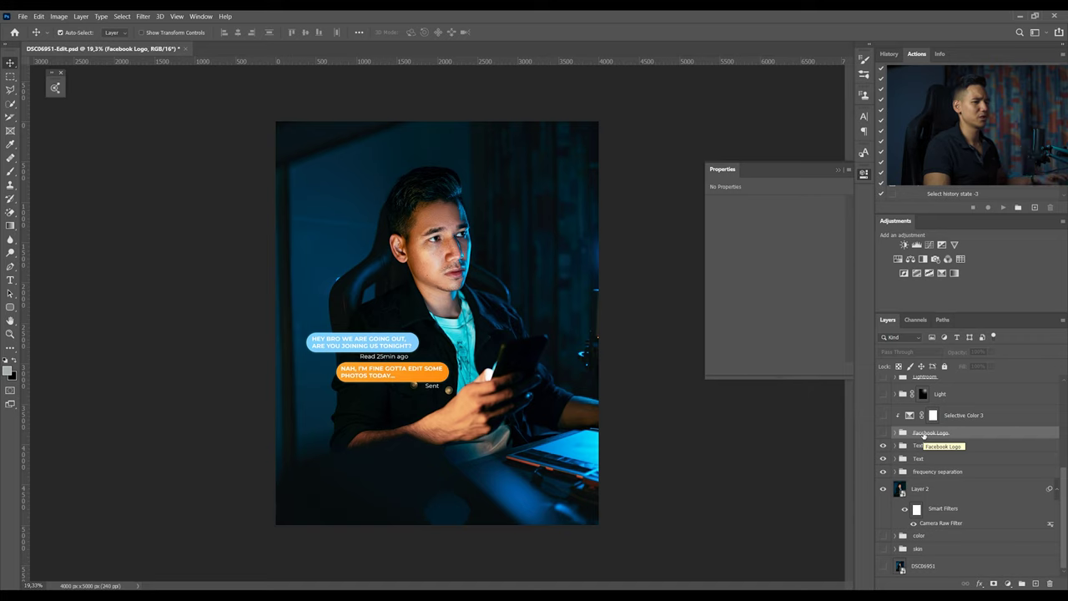
pyautogui.doubleClick(923, 433)
pyautogui.write('Photos')
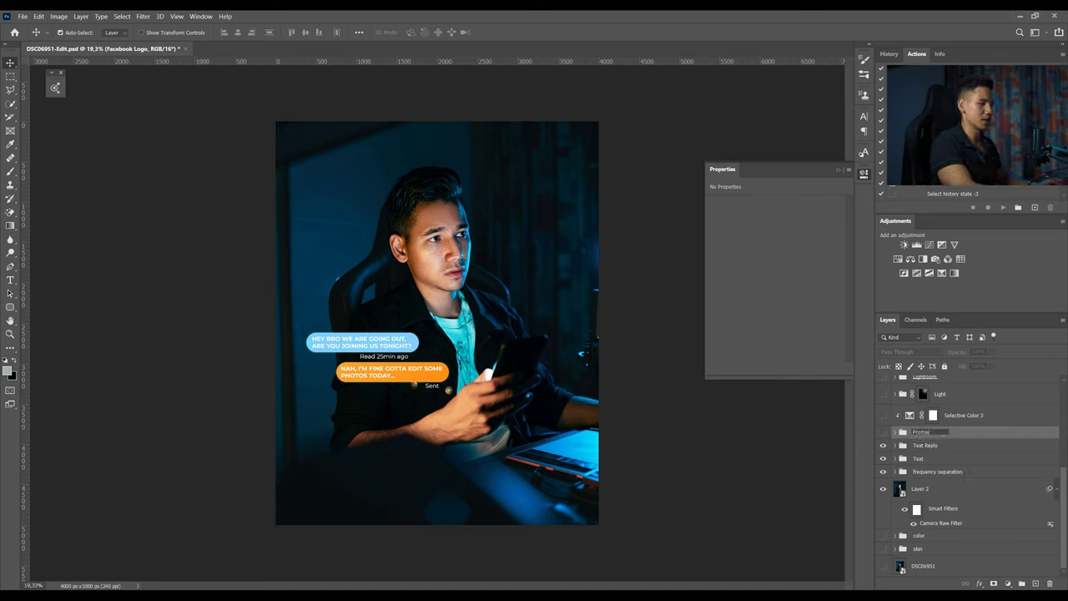
pyautogui.write('hop Logo')
pyautogui.press('Return')
# Make the Photoshop Logo group visible with its three blurred glow copies hidden
pyautogui.click(895, 432)
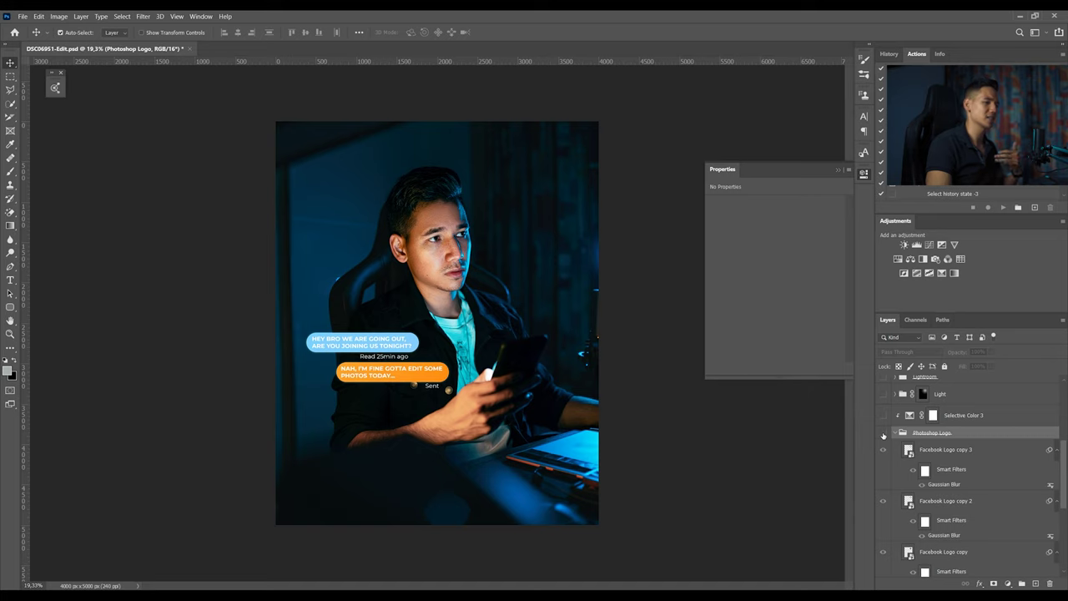
pyautogui.click(882, 433)
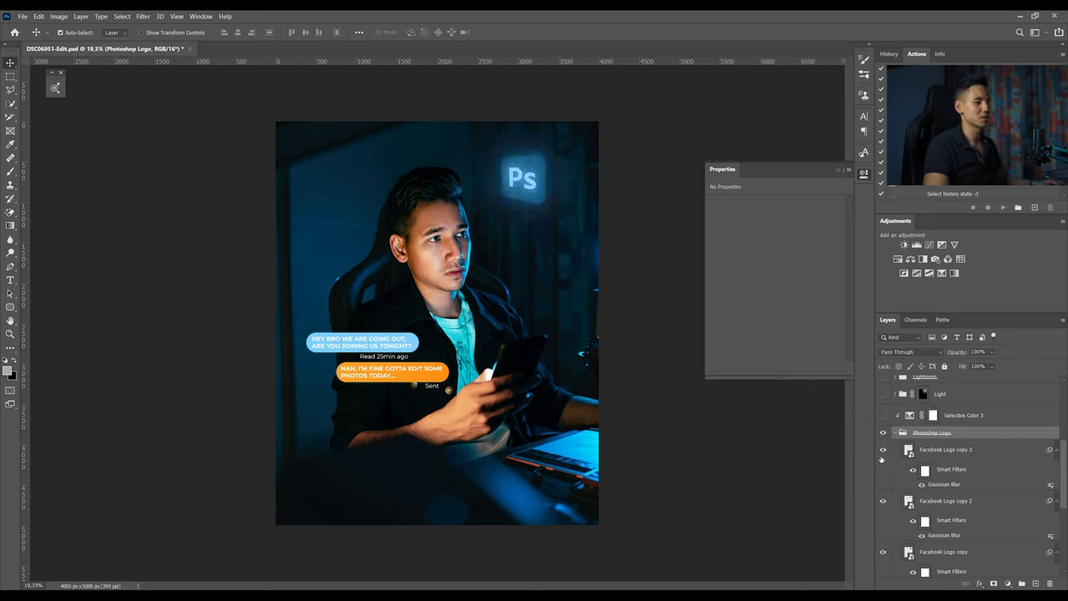
pyautogui.moveTo(883, 454); pyautogui.dragTo(891, 487)
pyautogui.click(890, 494)
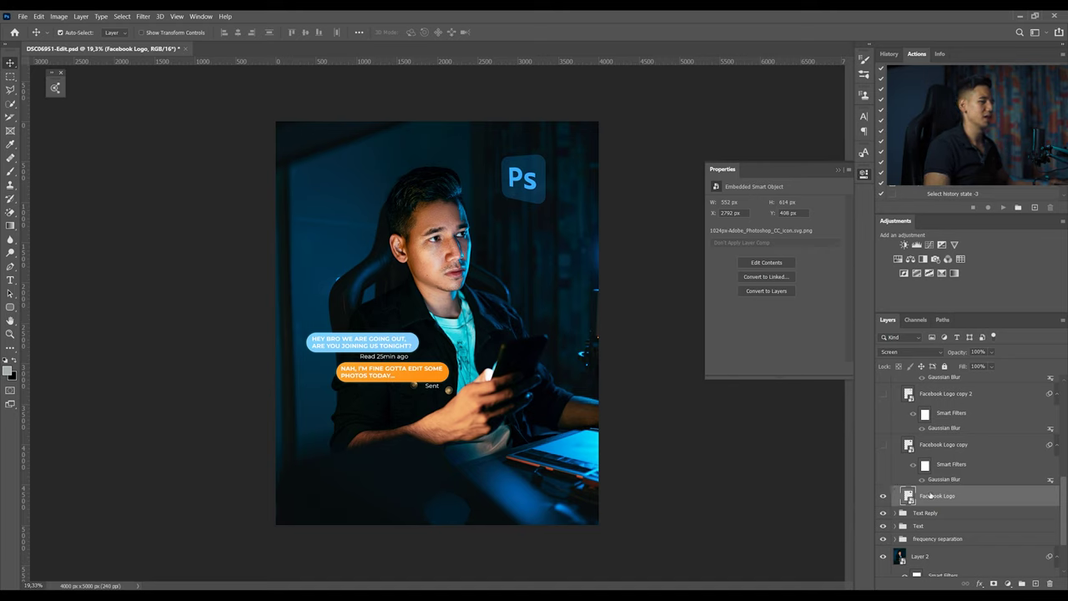
# Change the Facebook Logo layer's blend mode from Screen to Normal
pyautogui.click(910, 352)
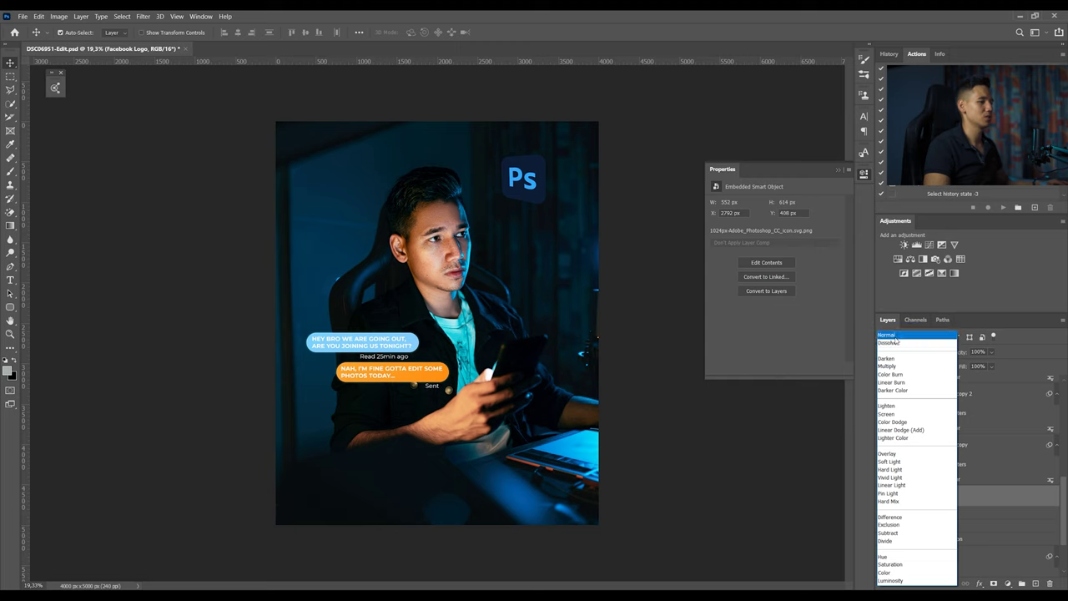
pyautogui.click(897, 333)
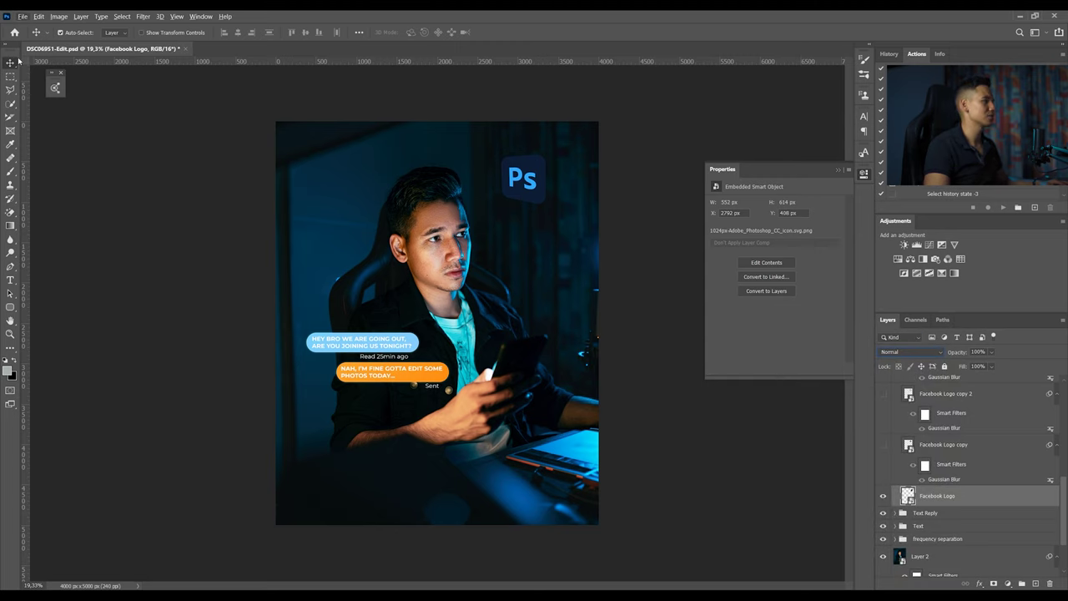
pyautogui.scroll(2, 557, 154)
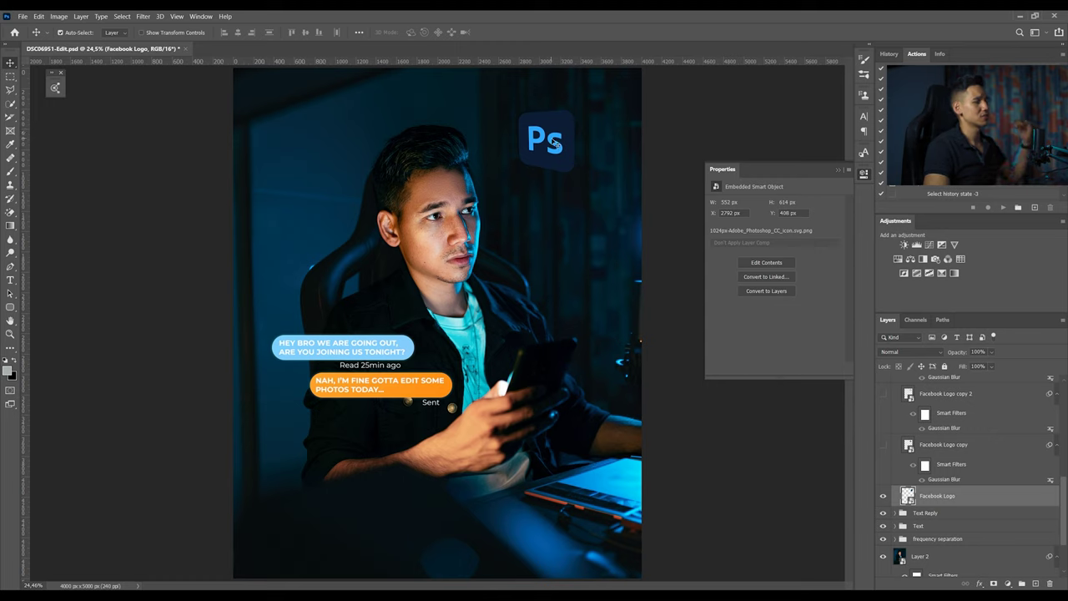
# Try a Free Transform skew on the Ps logo, then undo and cancel it
pyautogui.press('ctrl')
pyautogui.hotkey('ctrl', 't')
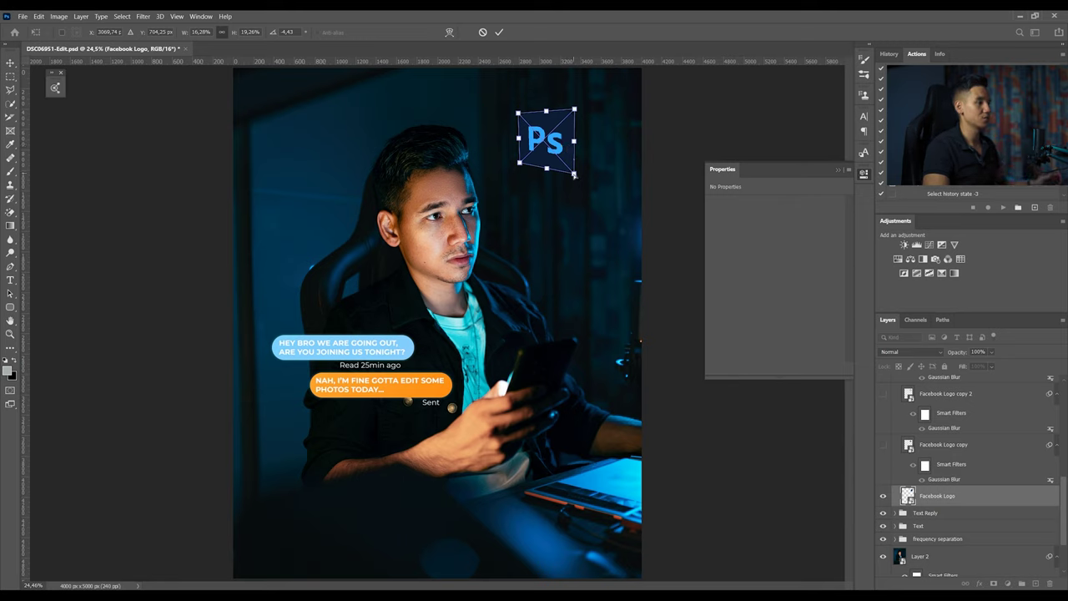
pyautogui.moveTo(574, 174)
pyautogui.mouseDown()
pyautogui.moveTo(548, 196)
pyautogui.moveTo(644, 219)
pyautogui.moveTo(506, 253)
pyautogui.moveTo(627, 193)
pyautogui.moveTo(626, 241)
pyautogui.moveTo(594, 167)
pyautogui.moveTo(572, 246)
pyautogui.moveTo(569, 187)
pyautogui.mouseUp()
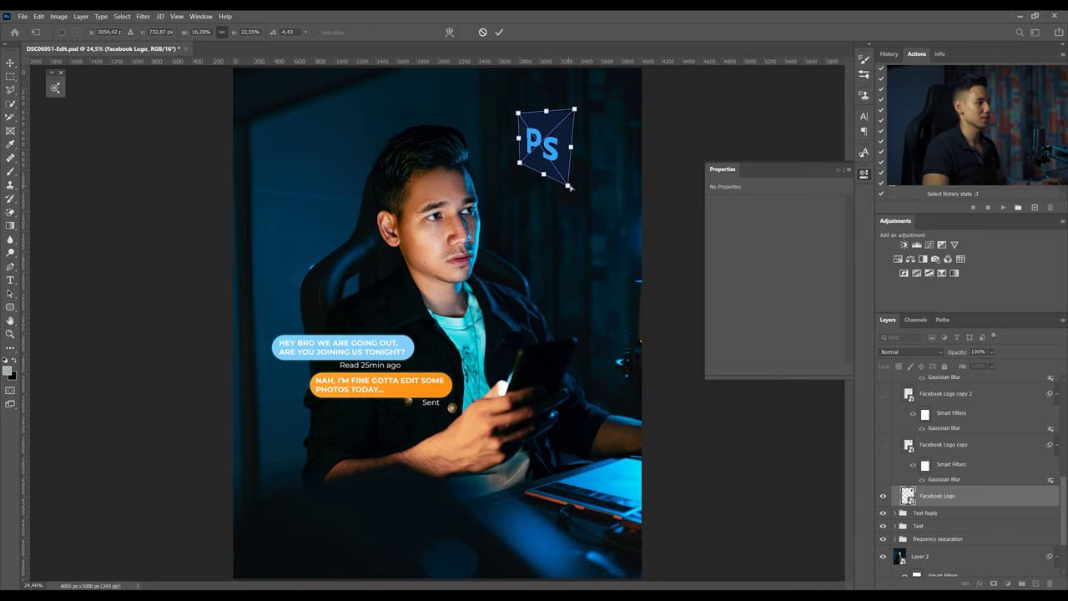
pyautogui.hotkey('ctrl', 'z')
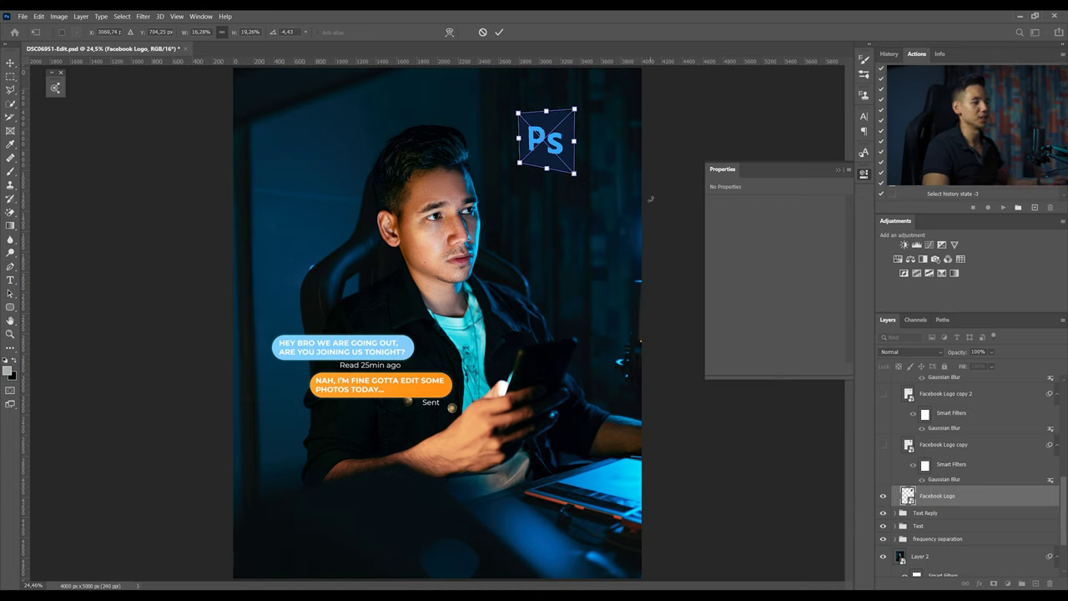
pyautogui.press('Escape')
pyautogui.hotkey('alt', ']')
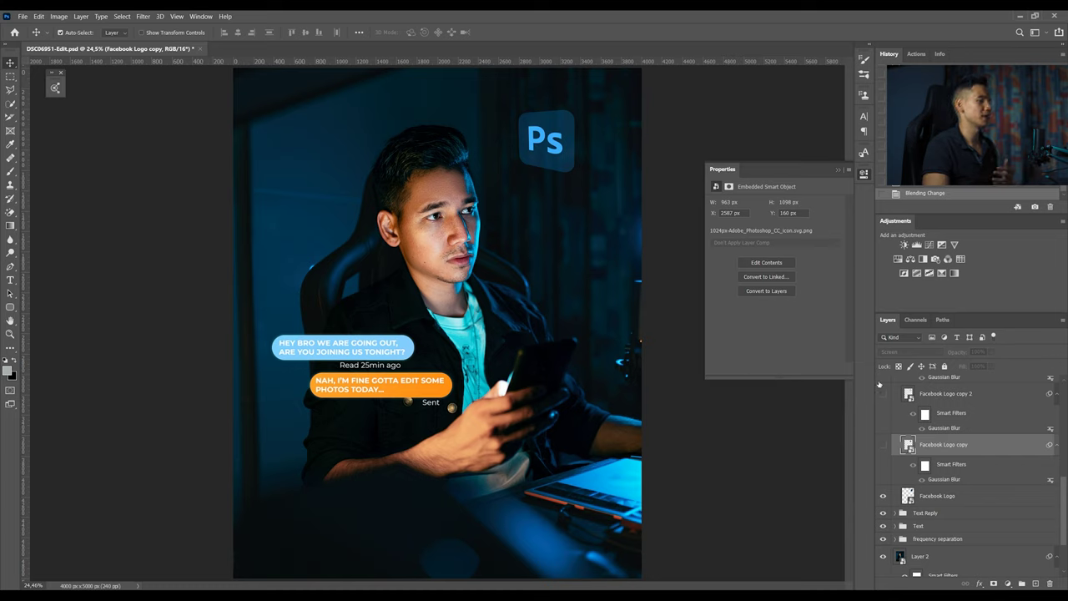
# Show Facebook Logo copy, copy 2 and copy 3 to rebuild the bright glow around the Ps icon
pyautogui.click(882, 392)
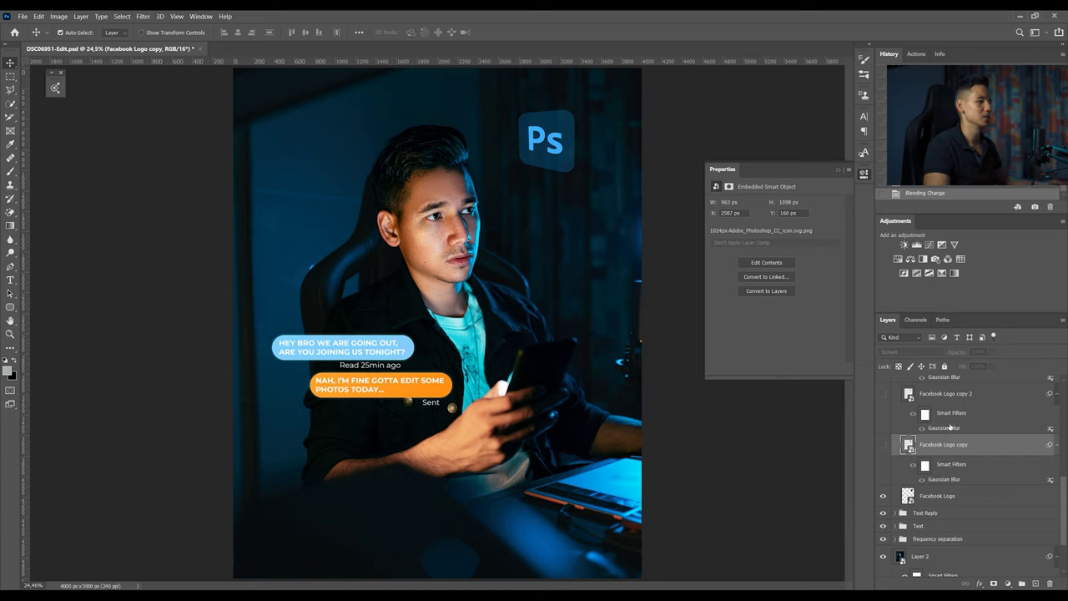
pyautogui.scroll(1, 955, 467)
pyautogui.scroll(2, 959, 485)
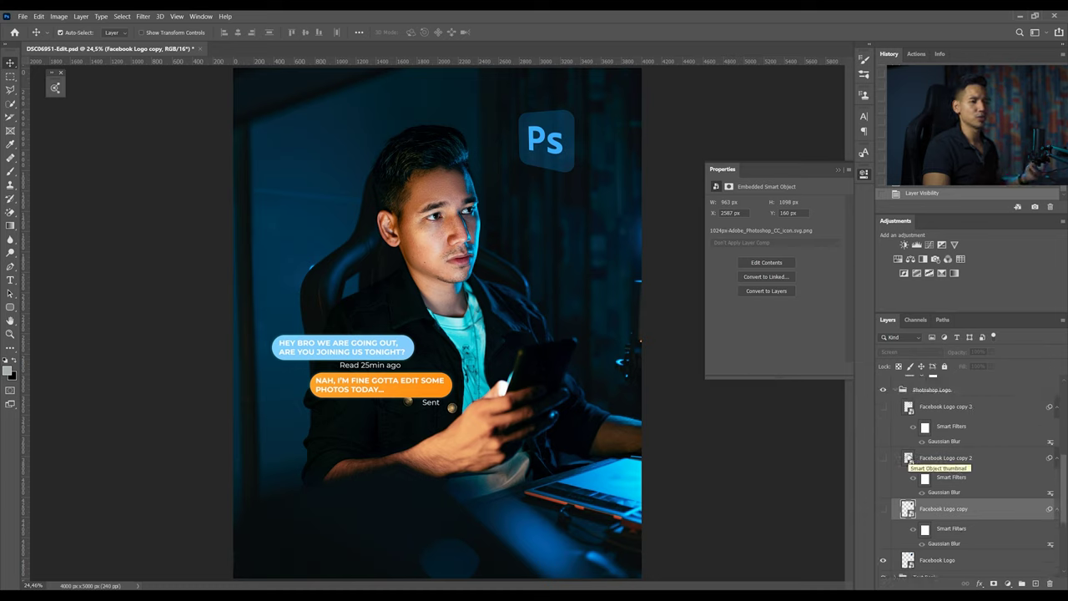
pyautogui.click(883, 509)
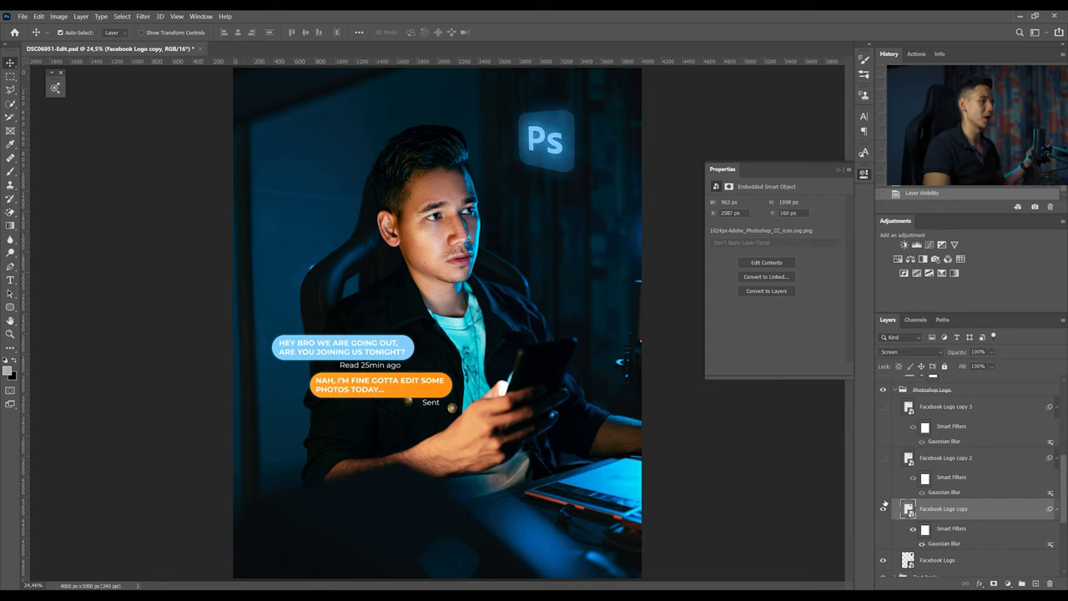
pyautogui.click(884, 459)
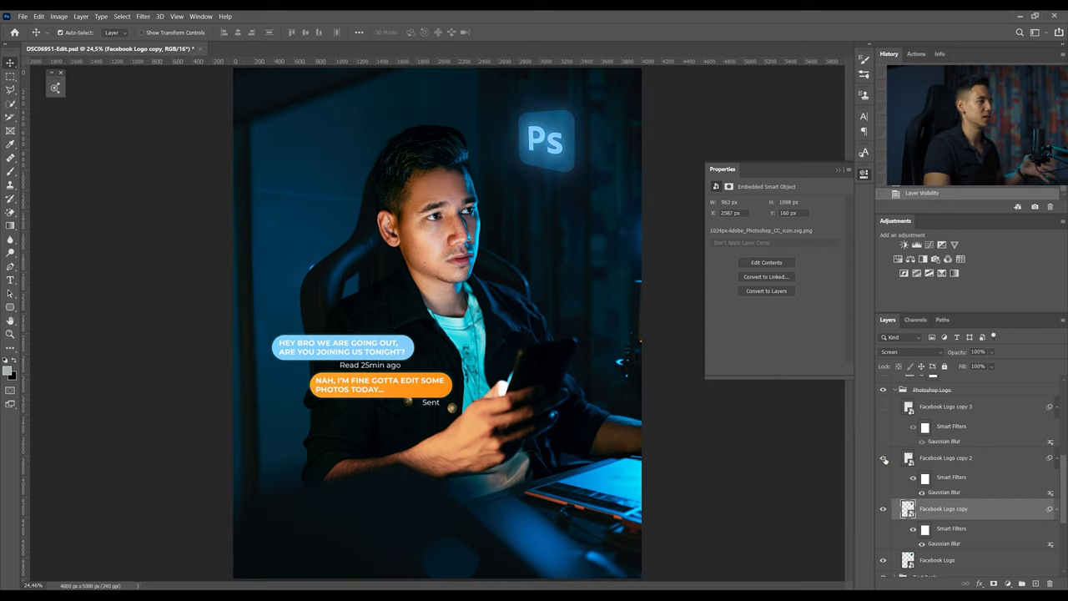
pyautogui.click(884, 407)
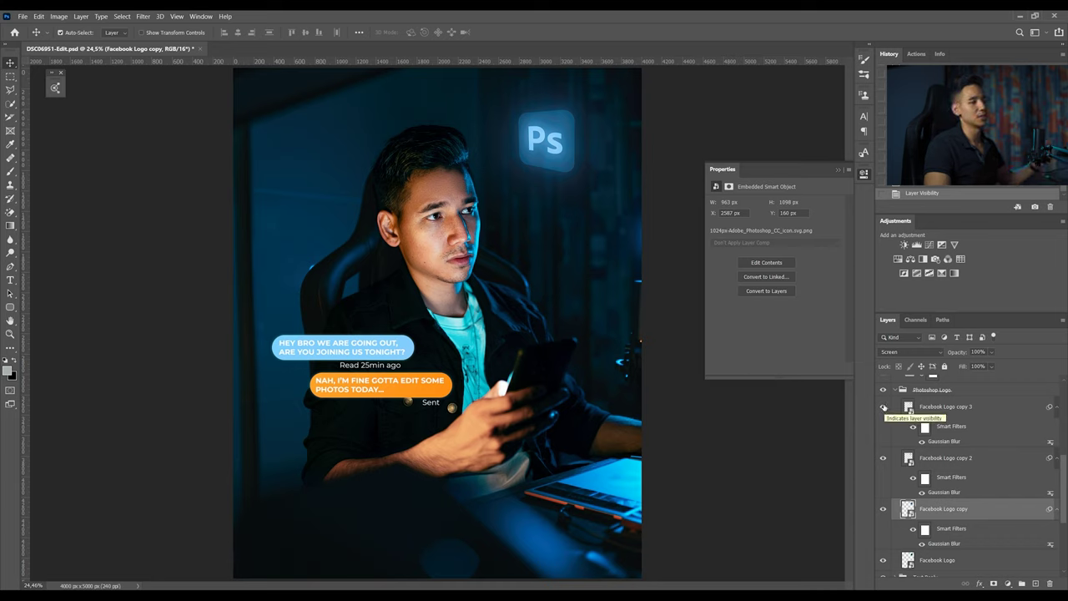
# Turn on the Selective Color 3 tint and the Light group
pyautogui.scroll(4, 883, 501)
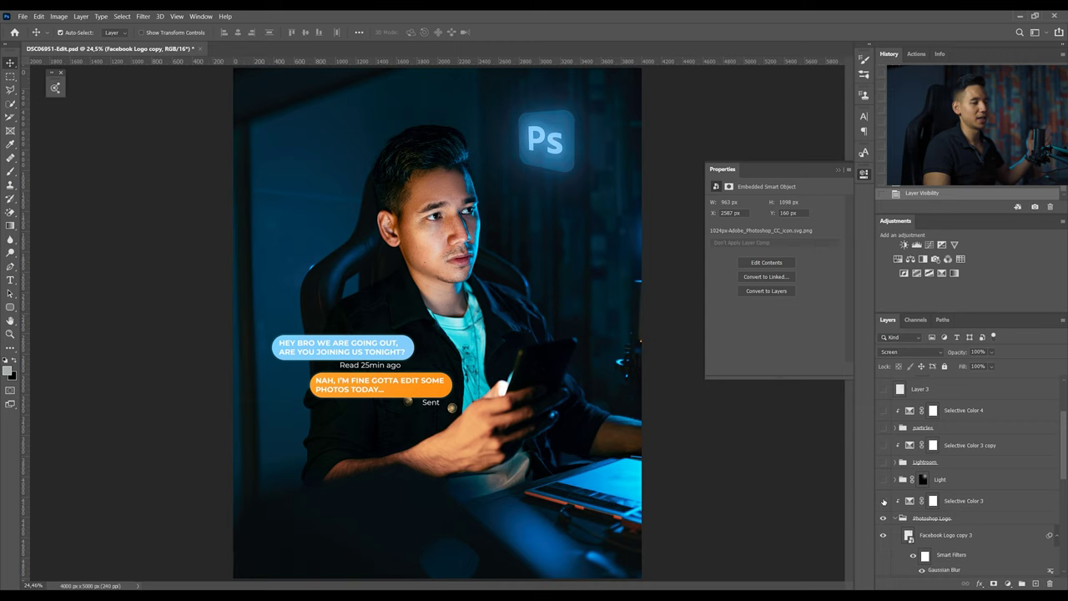
pyautogui.click(891, 502)
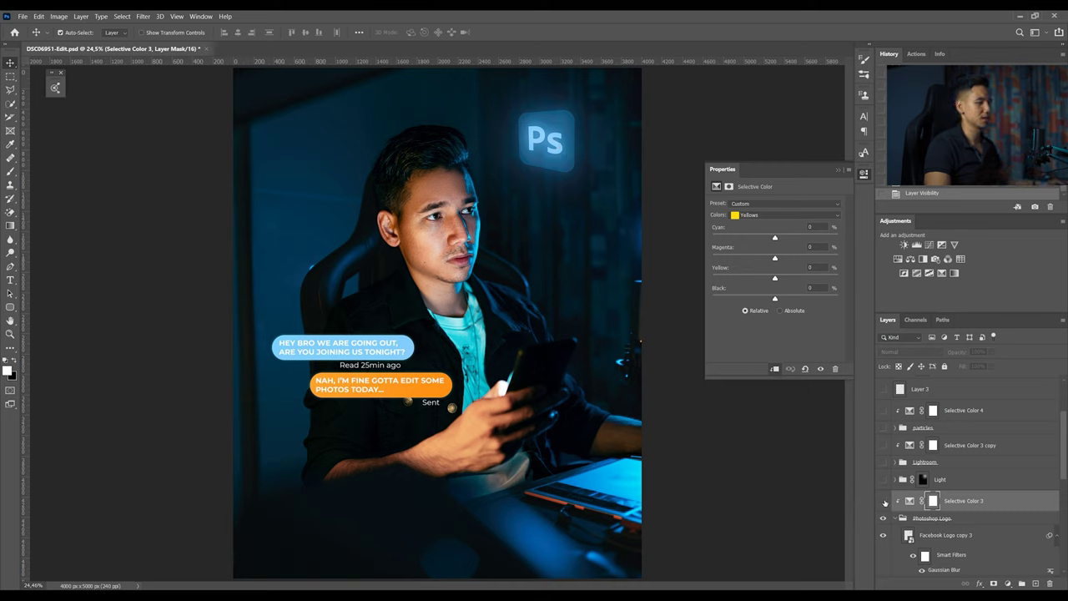
pyautogui.click(883, 501)
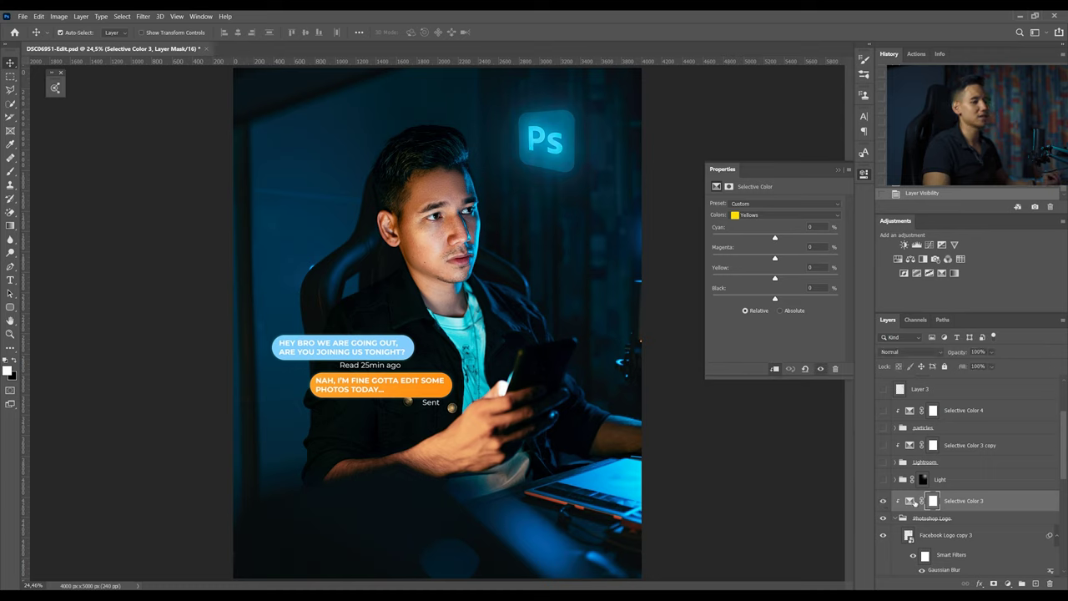
pyautogui.click(905, 482)
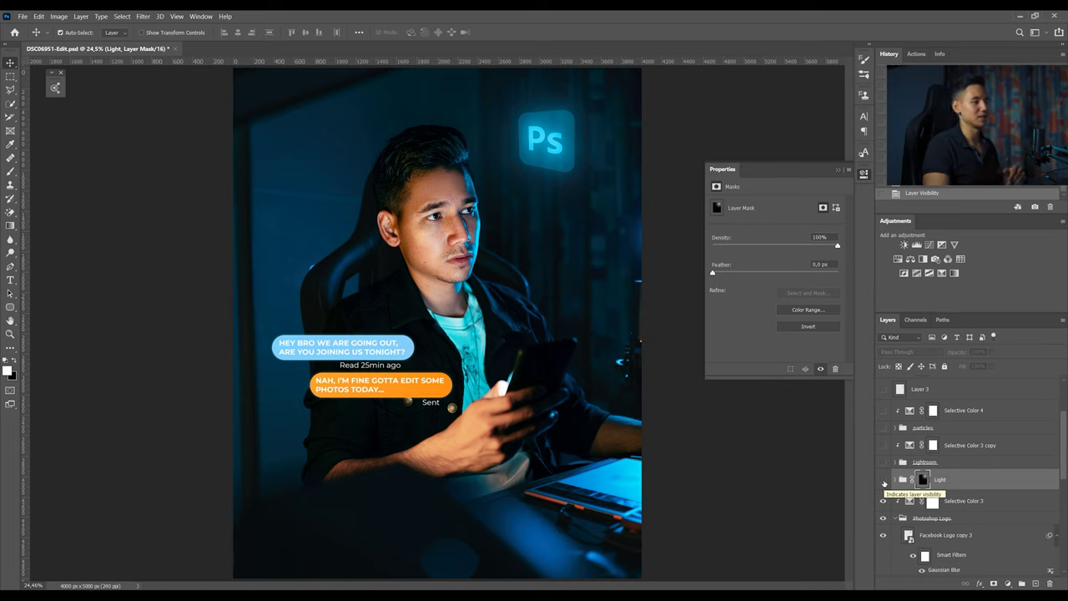
pyautogui.click(884, 481)
# Set the Light group's Levels 1 midtones to 0.66 and compare Color Balance 1 on and off
pyautogui.click(894, 479)
pyautogui.click(938, 543)
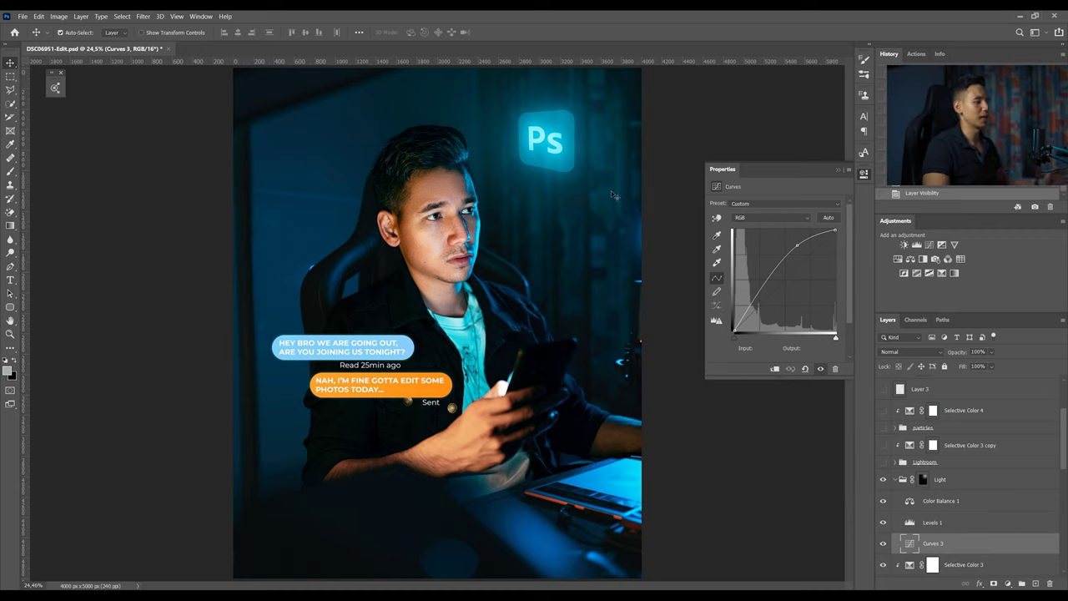
pyautogui.hotkey('alt', ']')
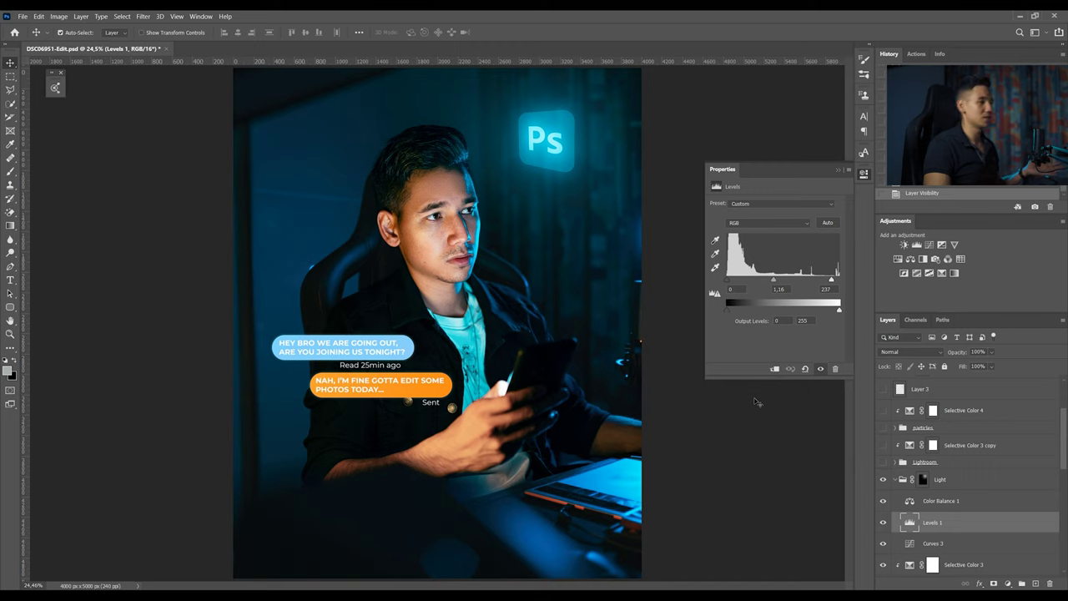
pyautogui.moveTo(773, 280); pyautogui.dragTo(801, 285)
pyautogui.hotkey('alt', ']')
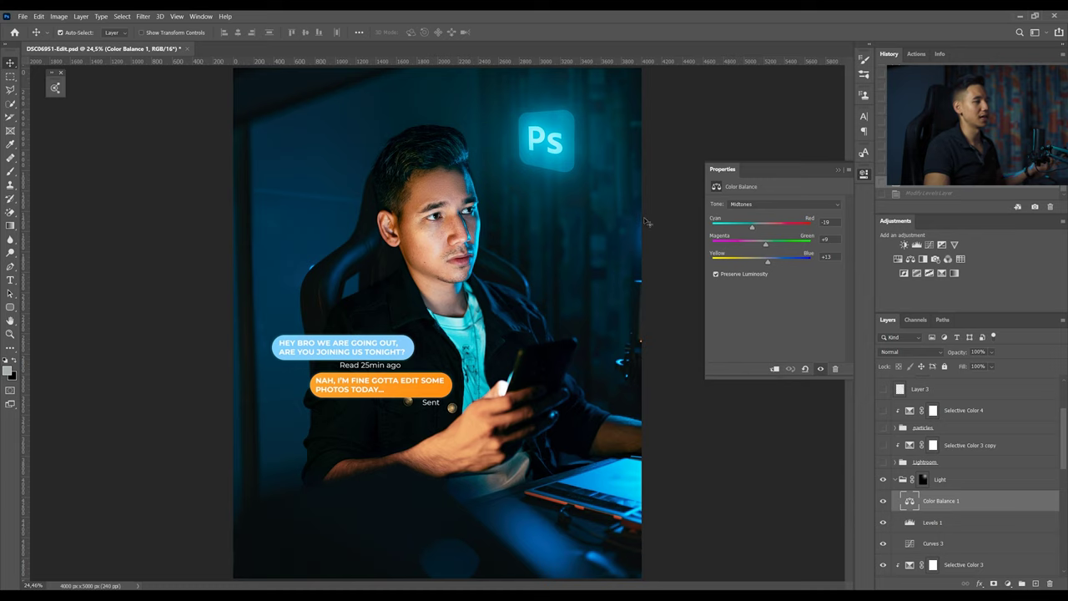
pyautogui.click(883, 502)
pyautogui.click(883, 501)
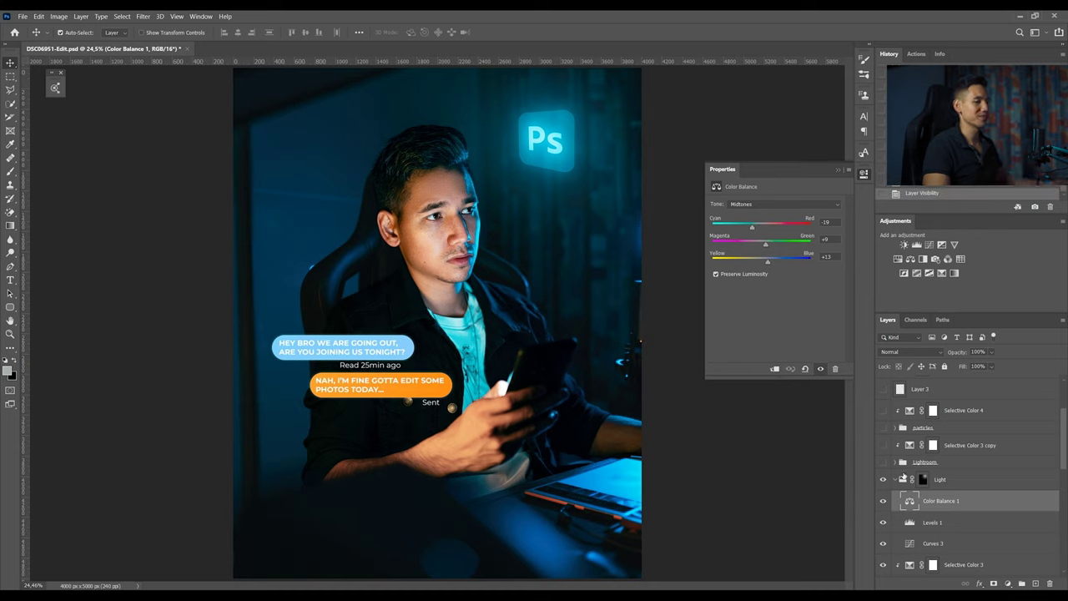
pyautogui.click(901, 479)
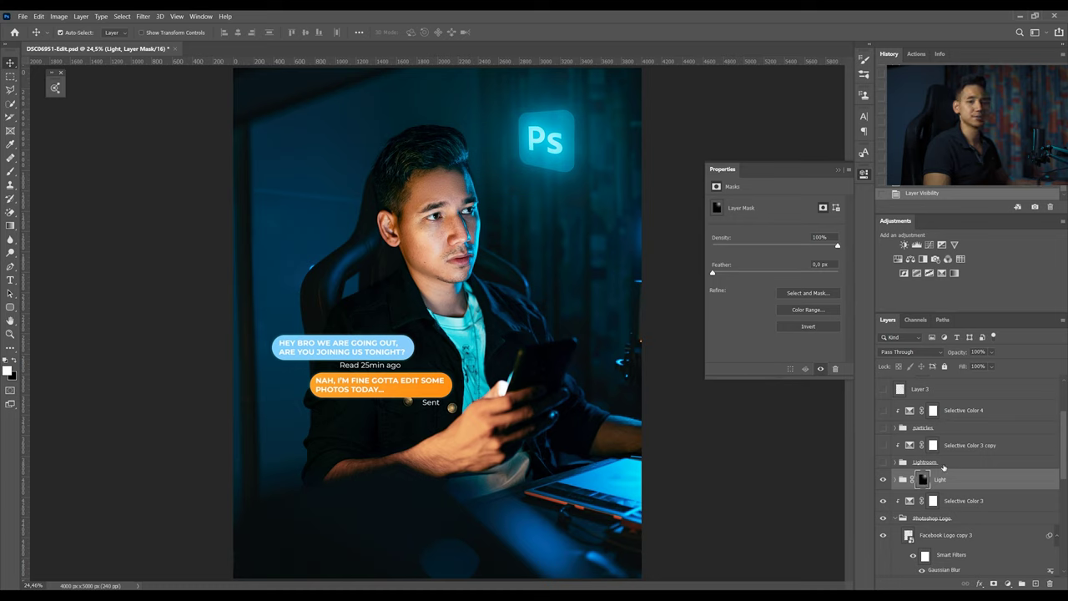
# Show the Lightroom group's Lr logo with its Selective Color 3 copy tint
pyautogui.click(944, 464)
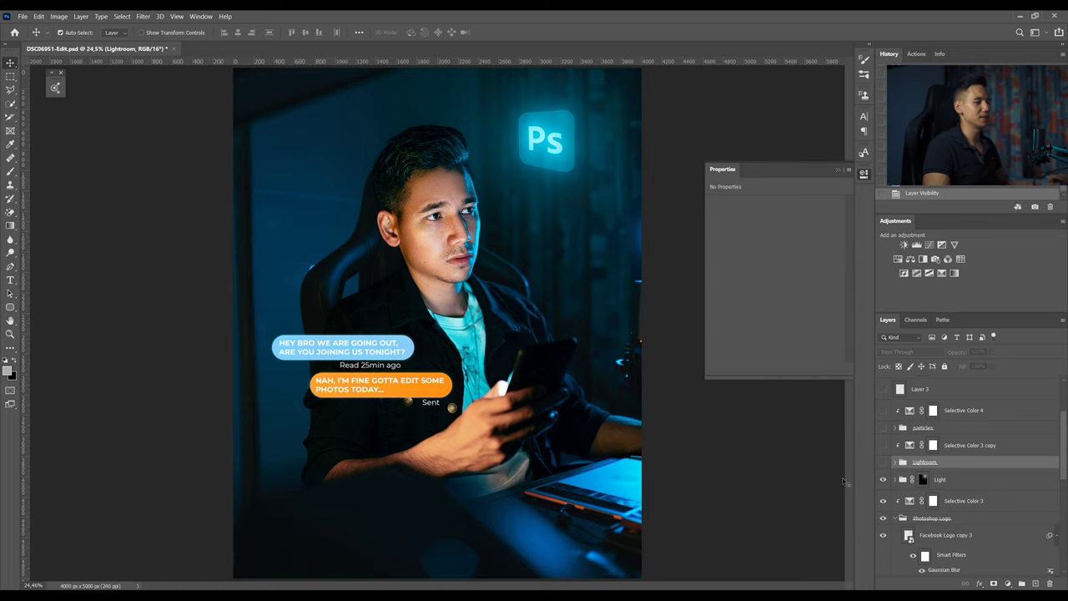
pyautogui.click(882, 462)
pyautogui.click(895, 462)
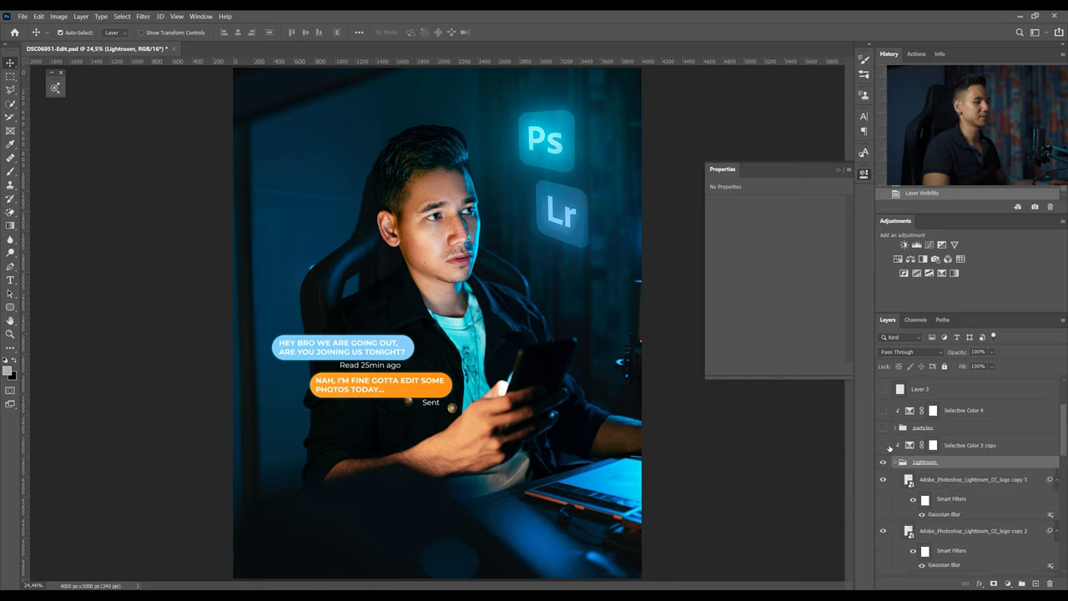
pyautogui.click(883, 445)
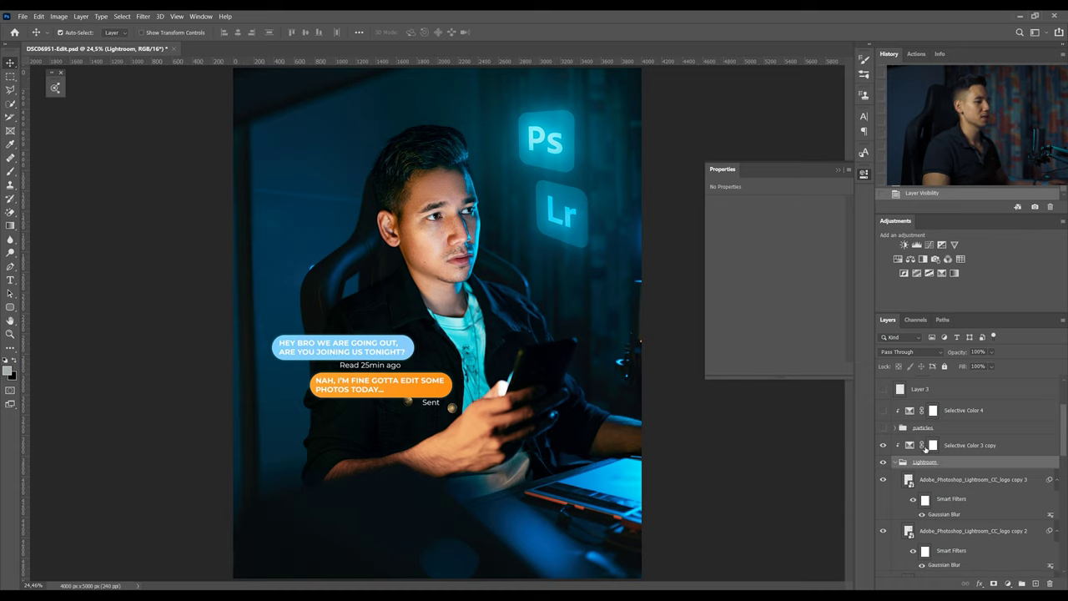
# Turn on Light copy so both logos glow brighter
pyautogui.scroll(2, 917, 451)
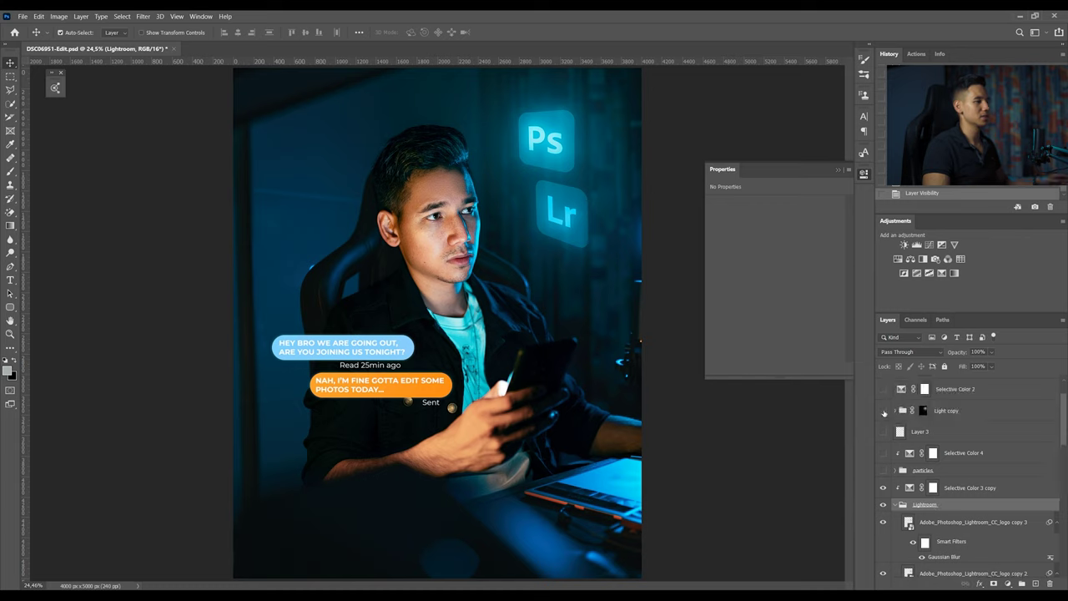
pyautogui.click(883, 411)
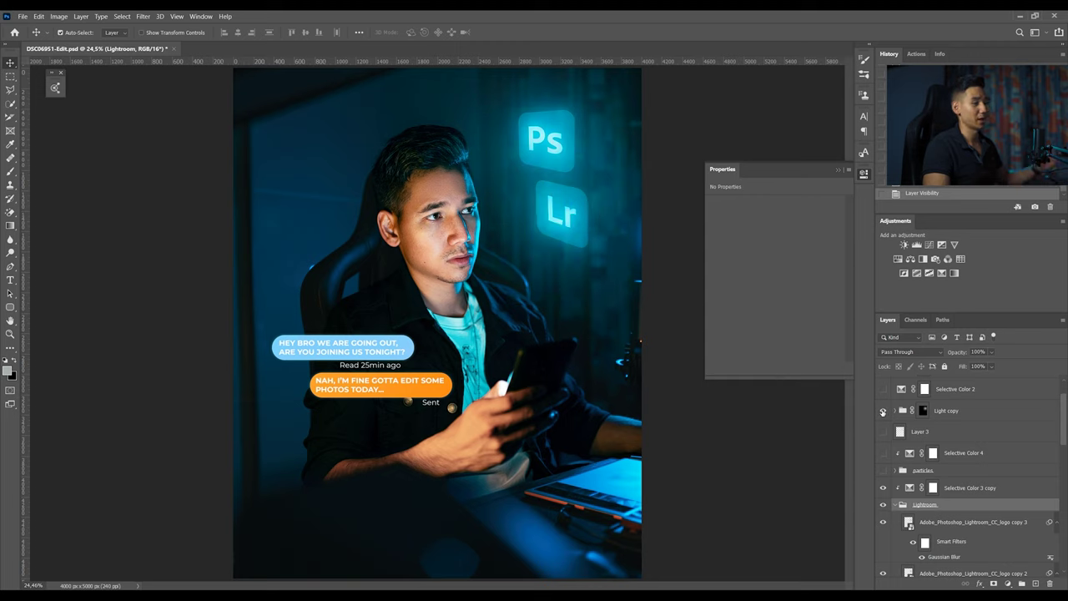
pyautogui.click(946, 417)
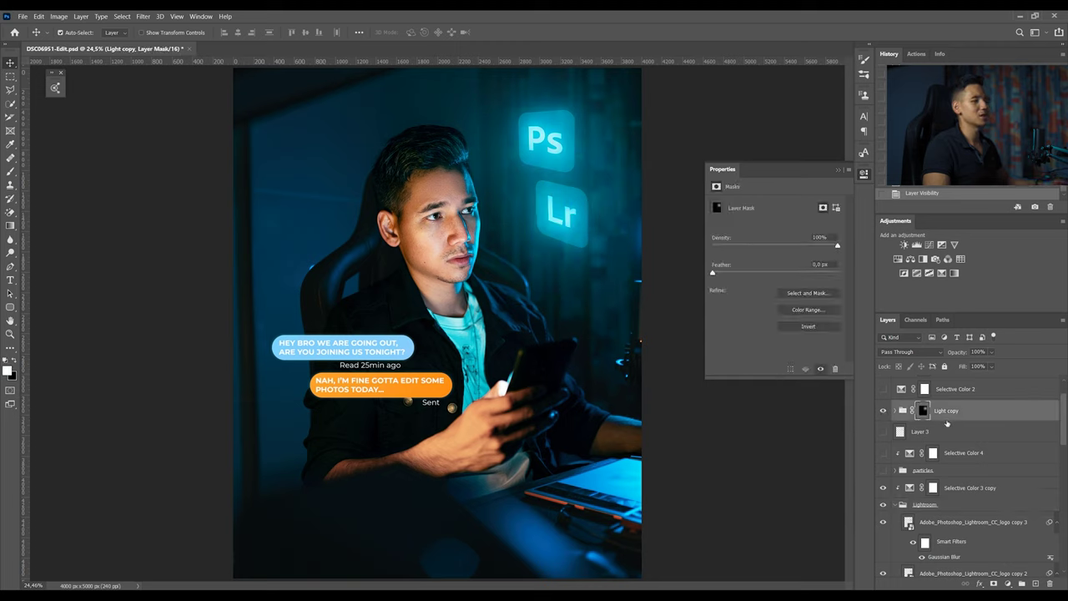
pyautogui.click(944, 471)
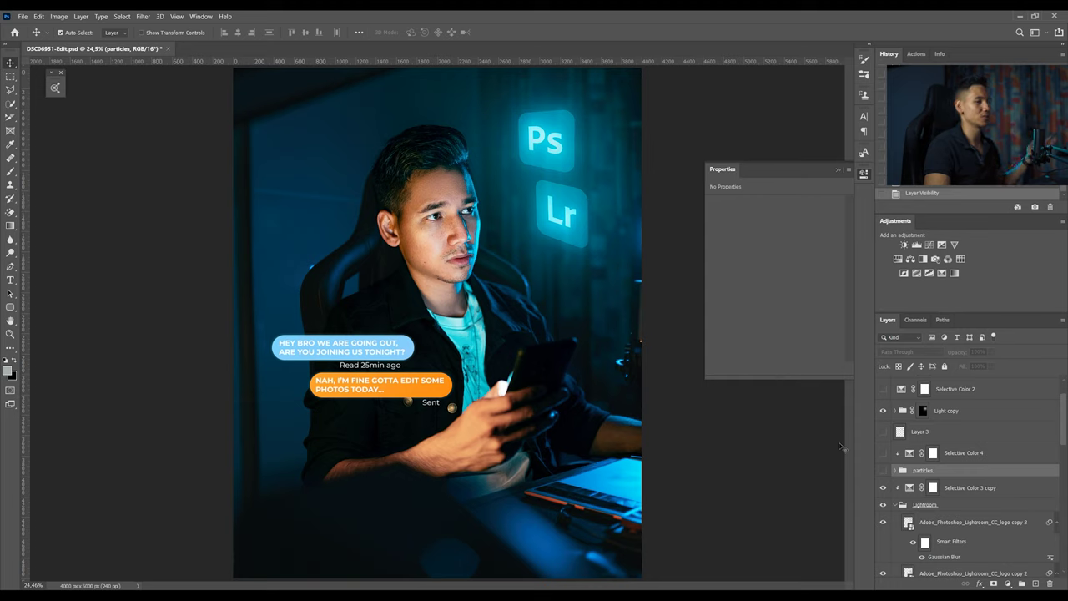
# Show the particles group with its Selective Color 4 grade in the image
pyautogui.click(884, 470)
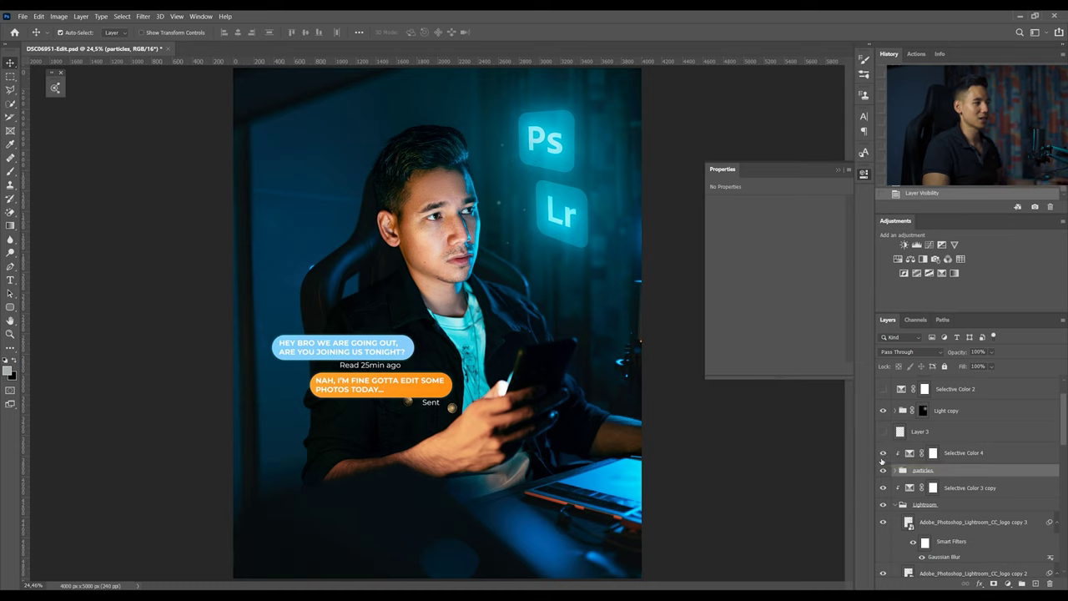
pyautogui.scroll(1, 885, 442)
pyautogui.click(958, 433)
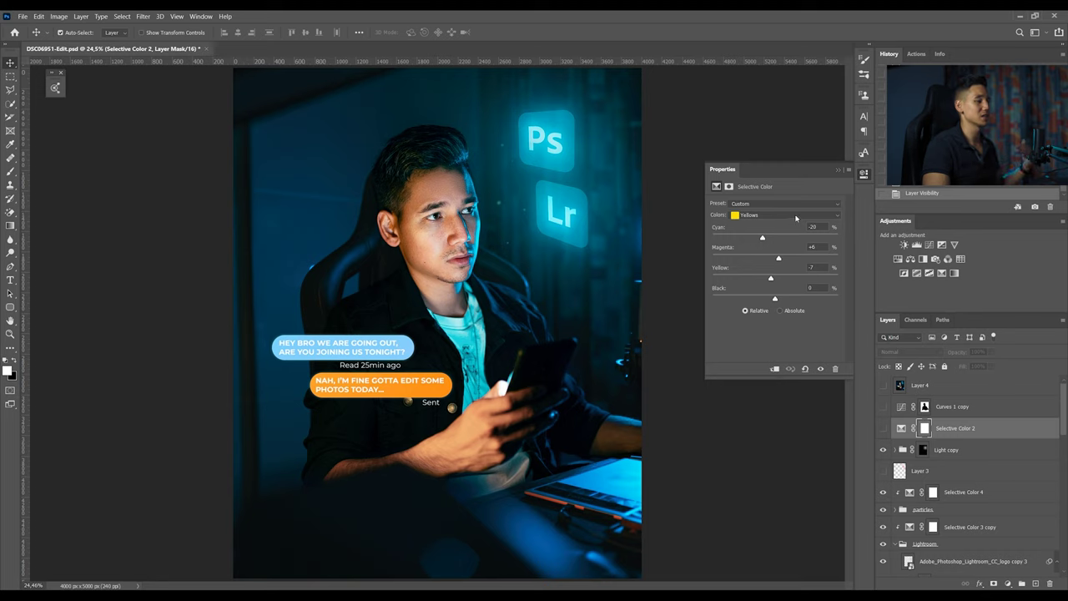
# Enable Selective Color 2 and Curves 1 copy, whose bowed RGB curve darkens the masked areas
pyautogui.click(901, 427)
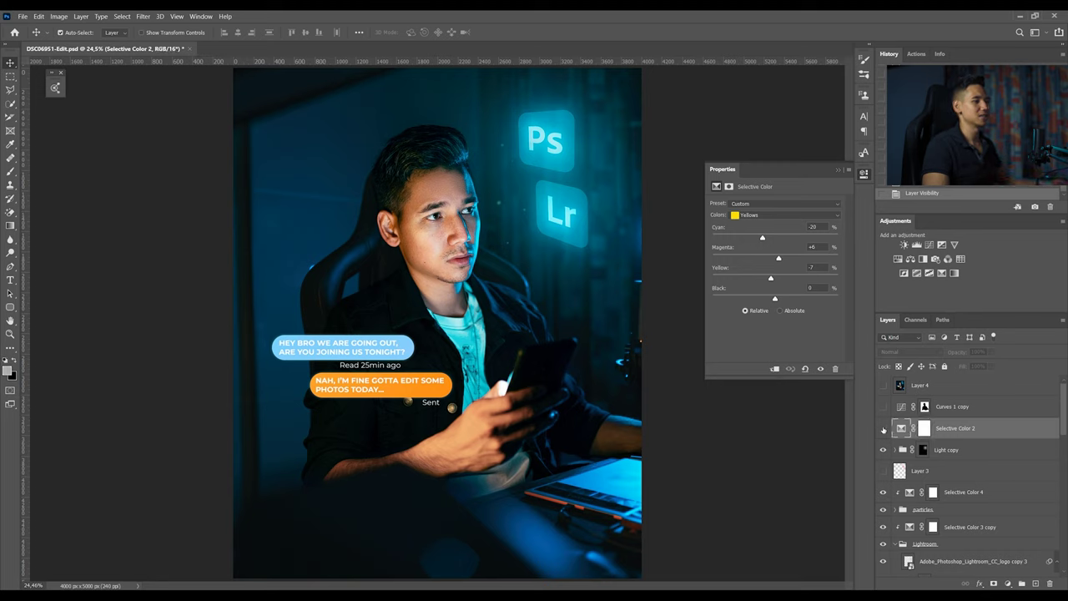
pyautogui.click(883, 428)
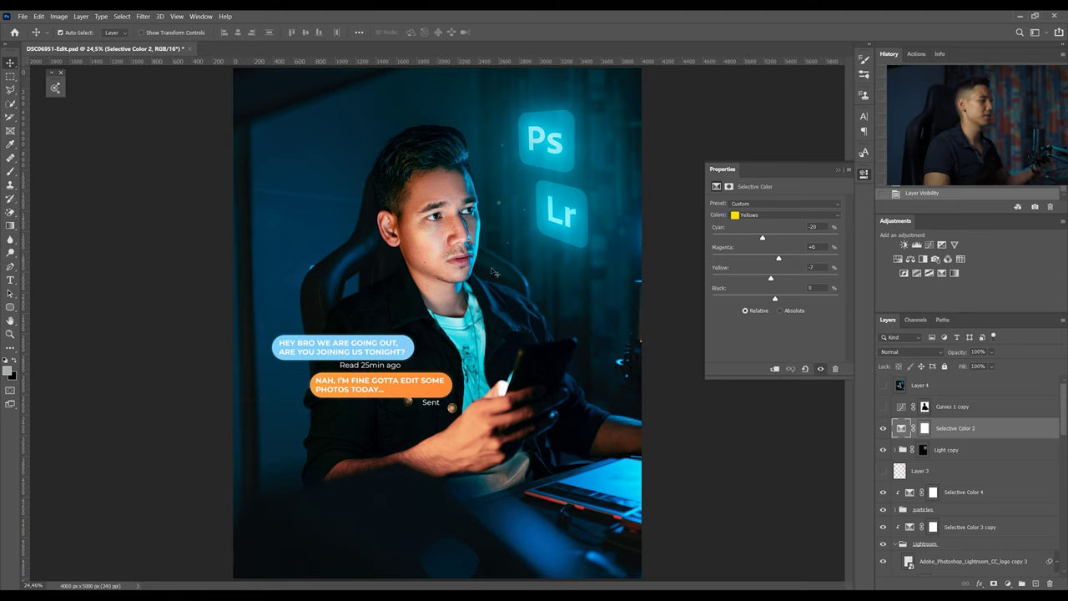
pyautogui.click(887, 407)
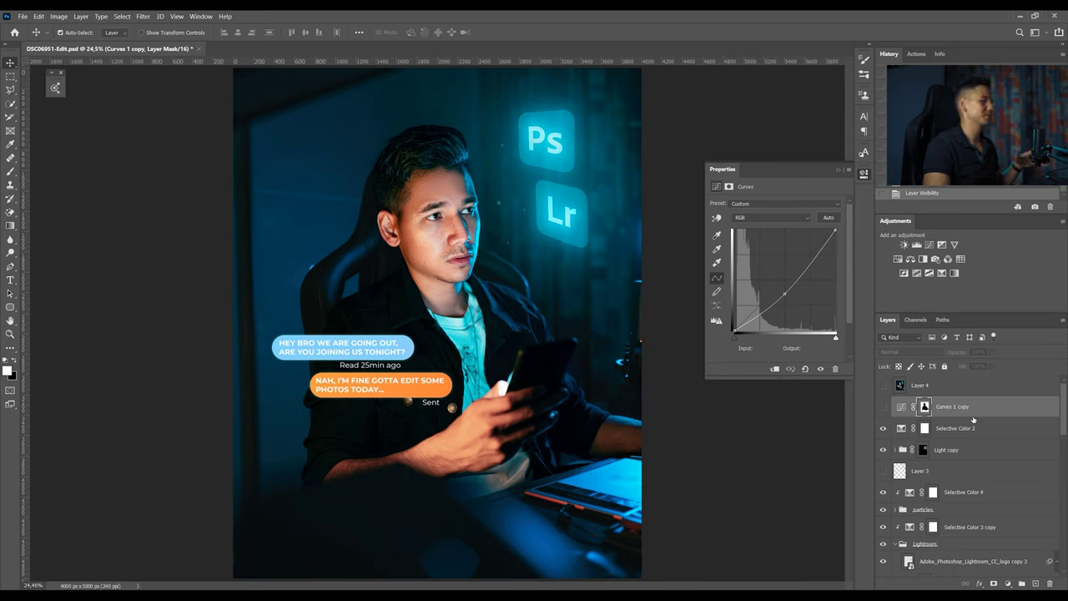
pyautogui.click(883, 406)
pyautogui.click(924, 406)
pyautogui.click(900, 406)
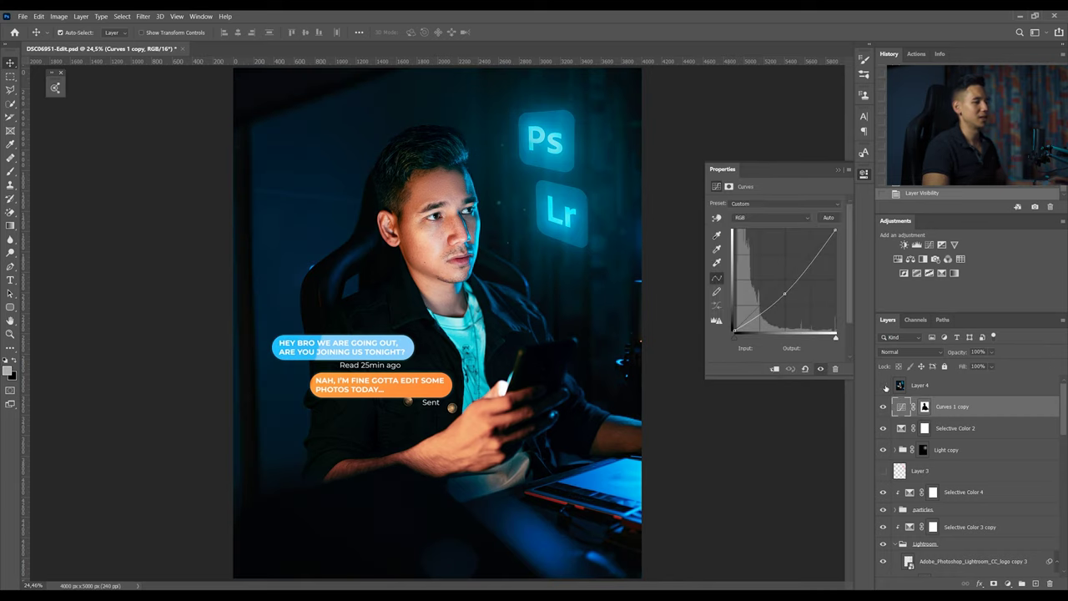
pyautogui.scroll(-5, 885, 475)
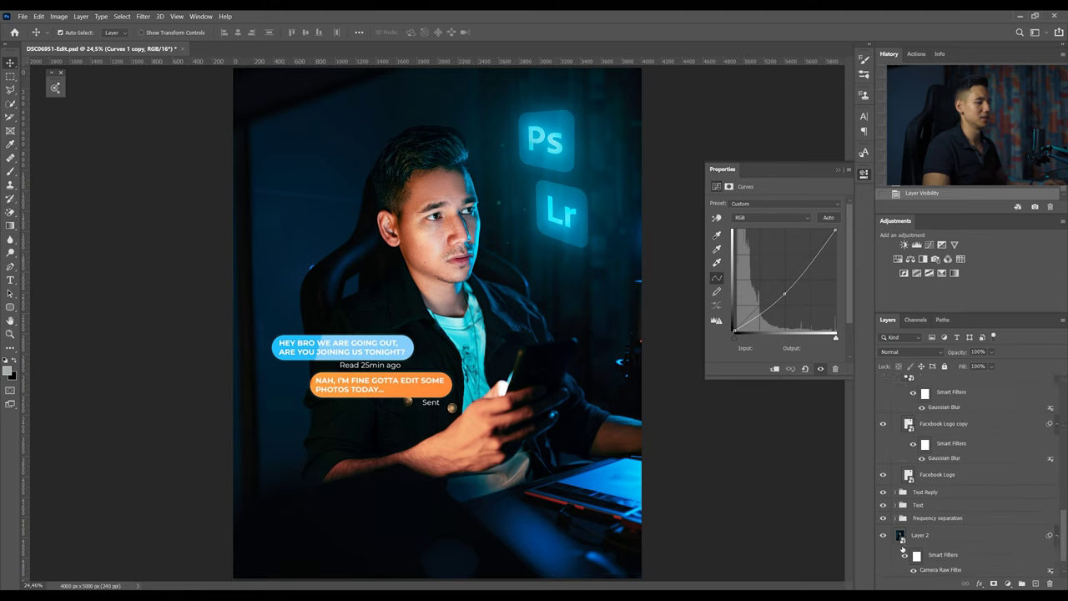
pyautogui.keyDown('alt'); pyautogui.click(883, 567); pyautogui.keyUp('alt')
pyautogui.keyDown('alt'); pyautogui.click(882, 567); pyautogui.keyUp('alt')
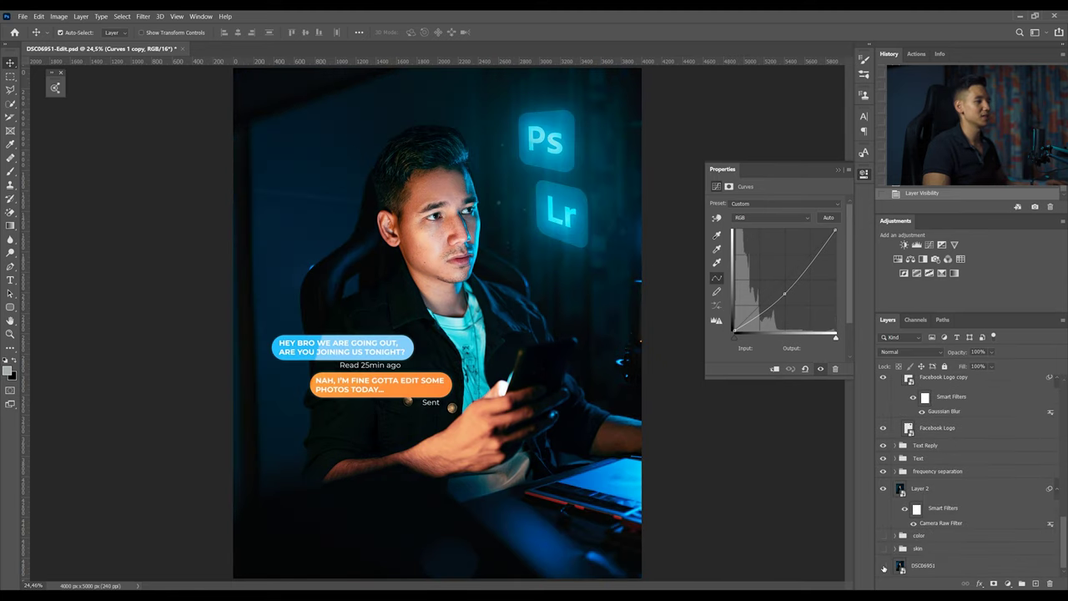